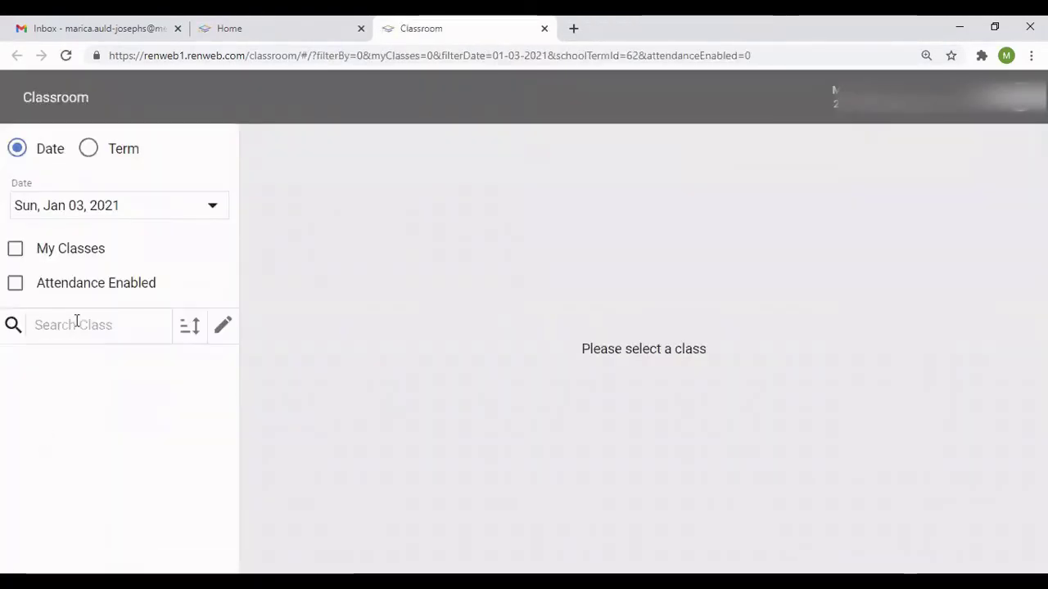
Step: List only my classes for the Christmas term and open the gradebook of class 11-HR - 11L
left_click(89, 152)
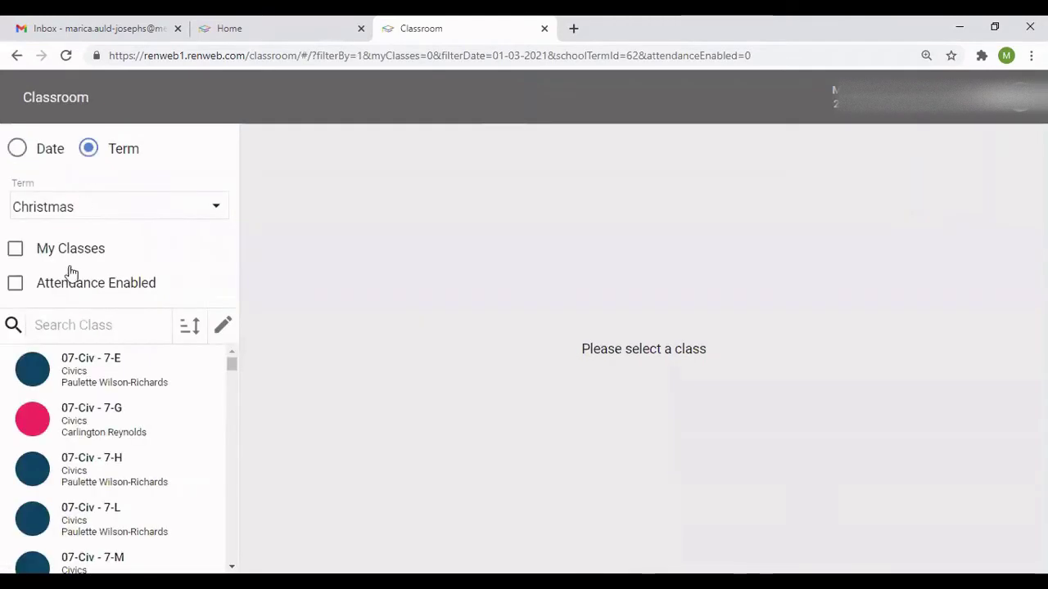
left_click(15, 249)
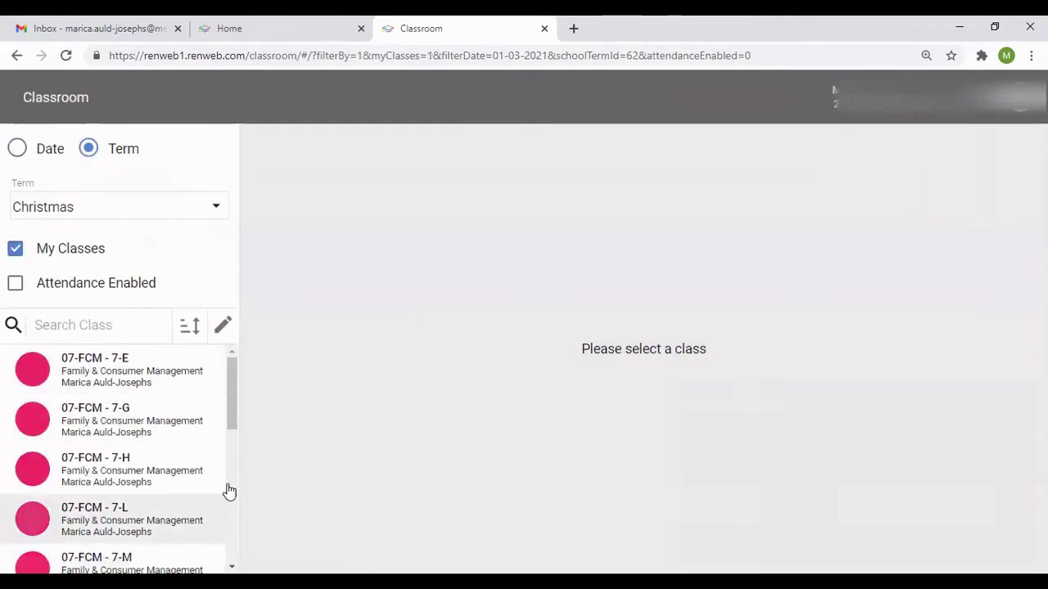
scroll(197, 436, "down", 5)
scroll(197, 437, "down", 1)
left_click(95, 536)
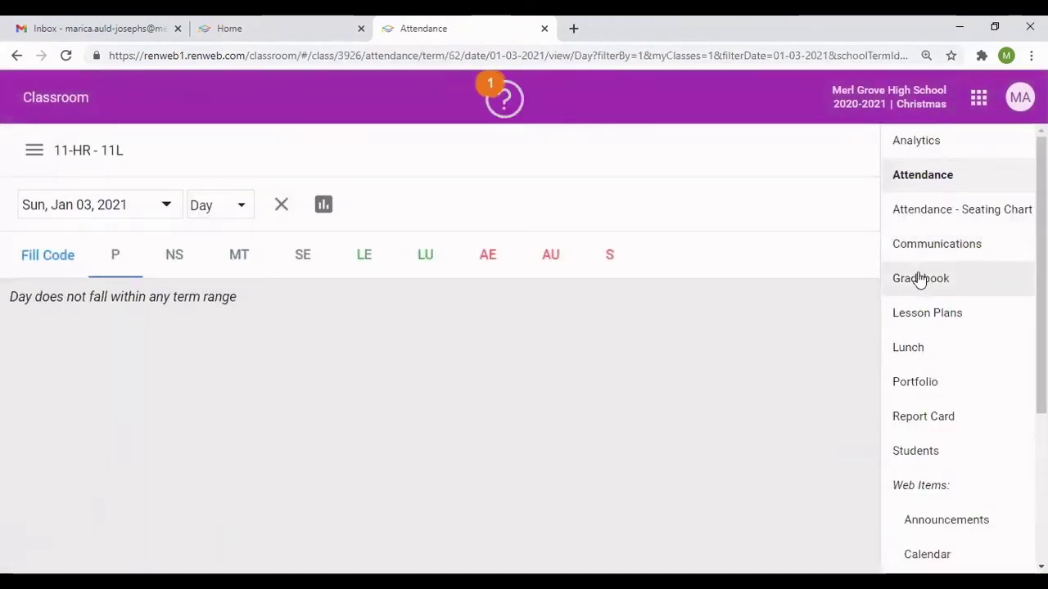
left_click(919, 280)
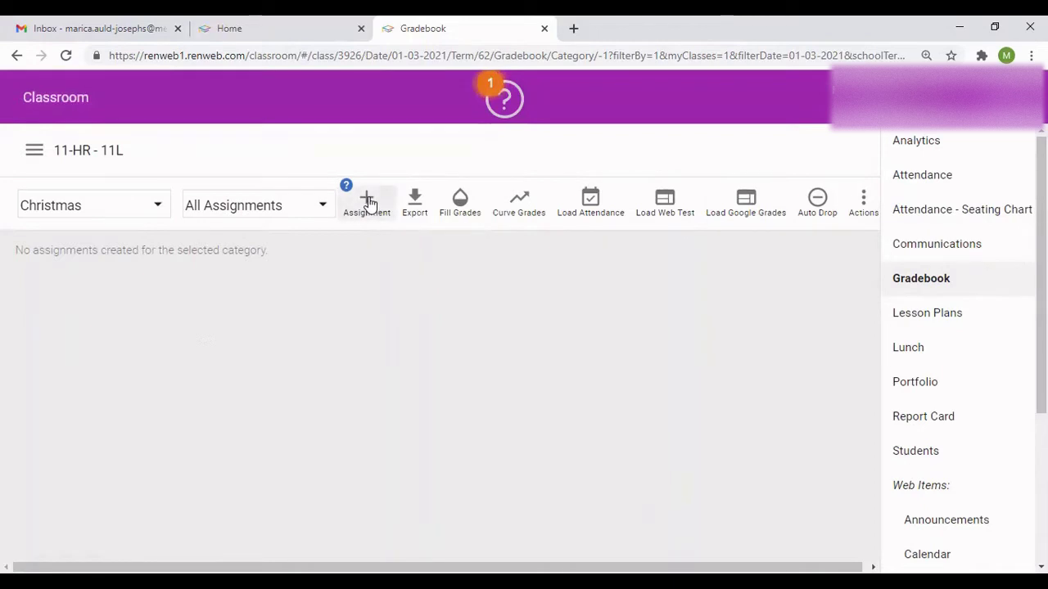
Step: Start a new assignment for the class, choosing its category and the title "Nutrients Worksheet # 2"
left_click(368, 203)
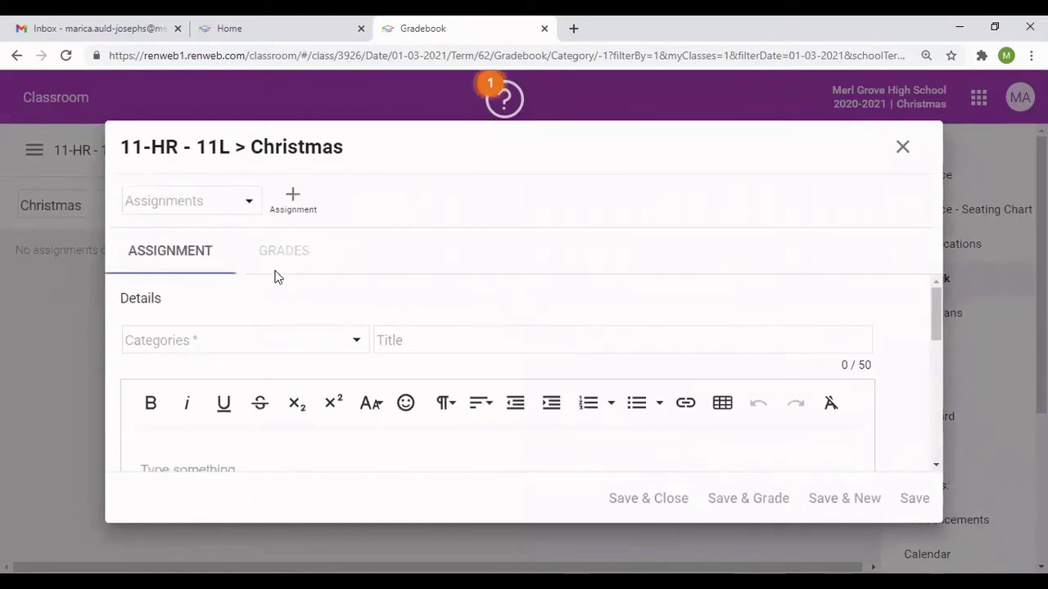
left_click(354, 344)
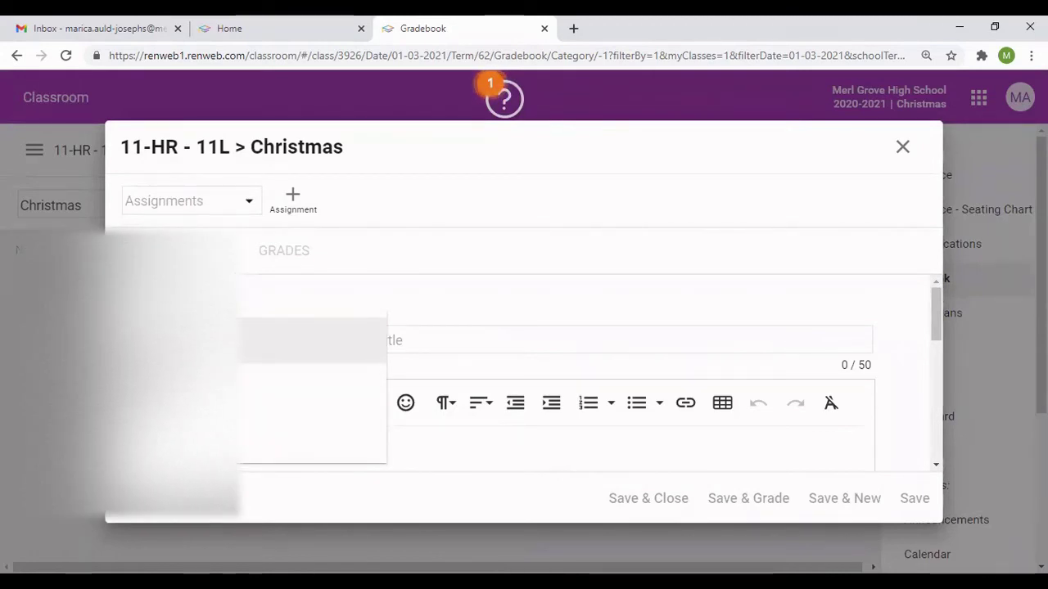
left_click(311, 340)
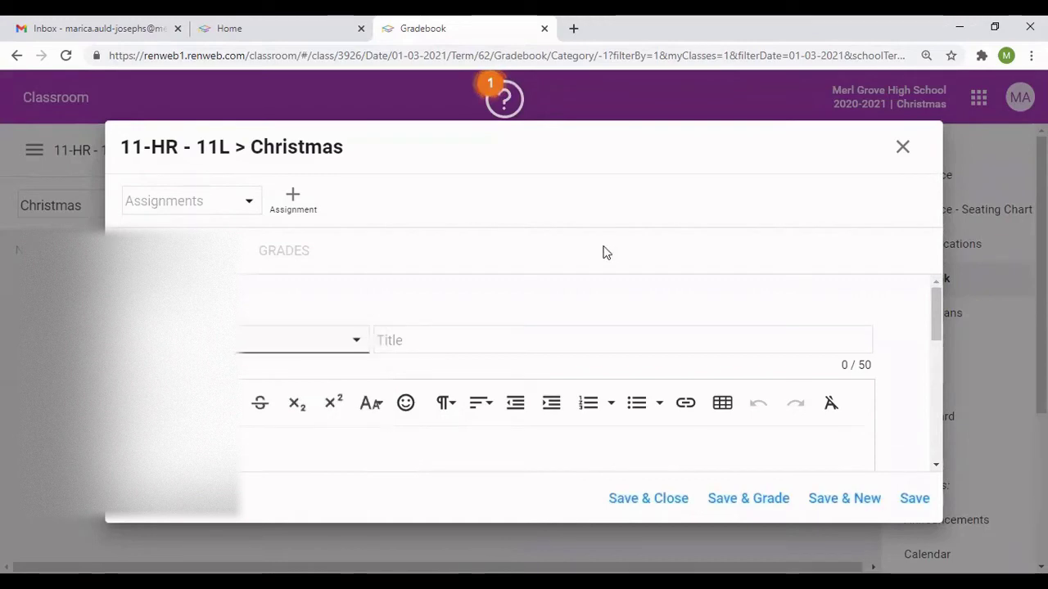
left_click(400, 337)
left_click(418, 404)
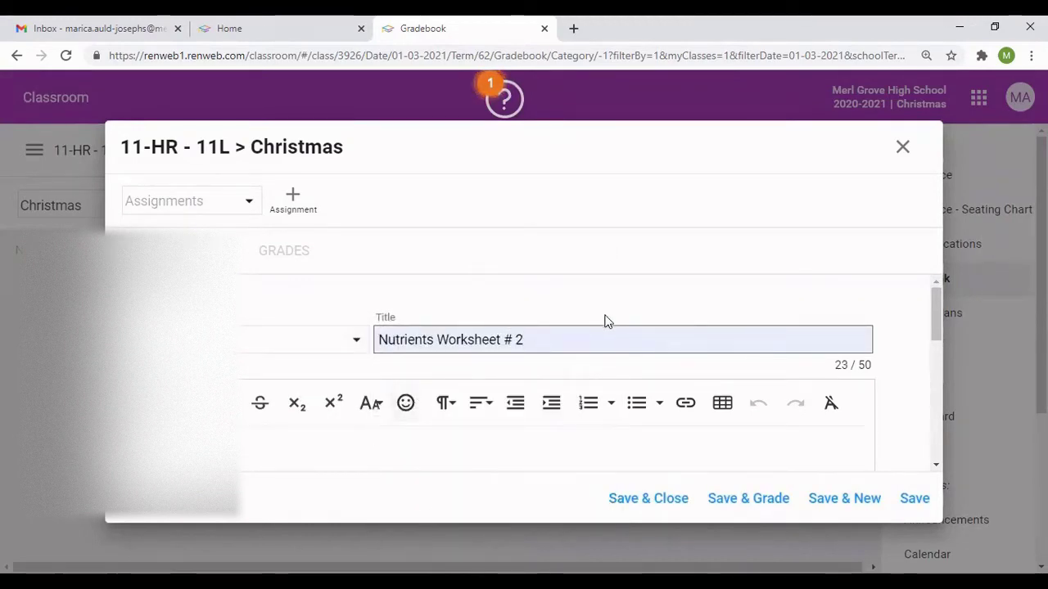
Step: Choose the date paired with the 12:00am time for the assignment, and save and close it
scroll(481, 412, "down", 3)
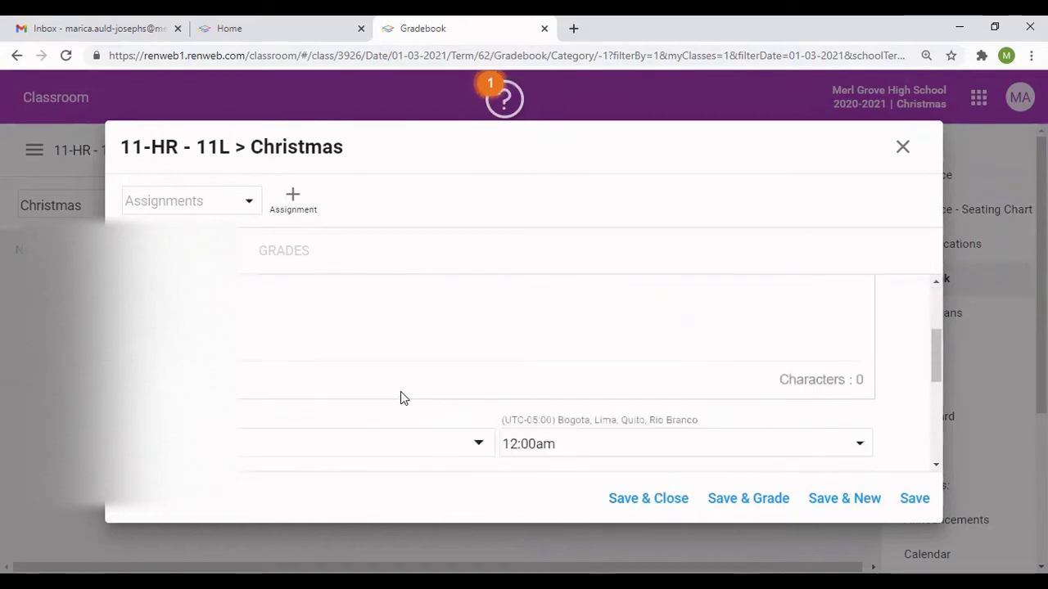
scroll(327, 393, "down", 2)
scroll(241, 376, "up", 1)
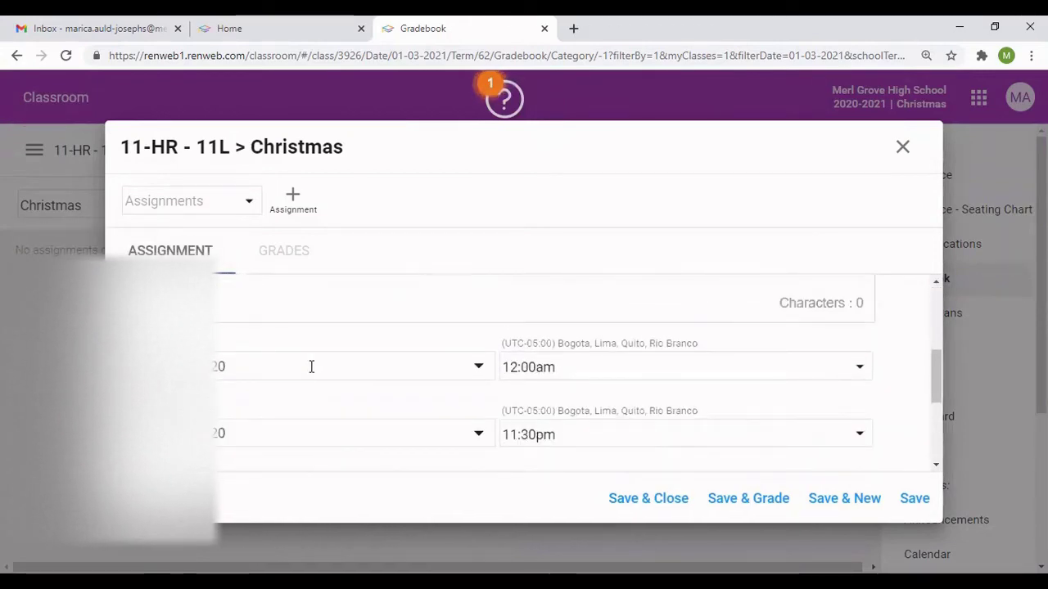
left_click(478, 367)
key("Escape")
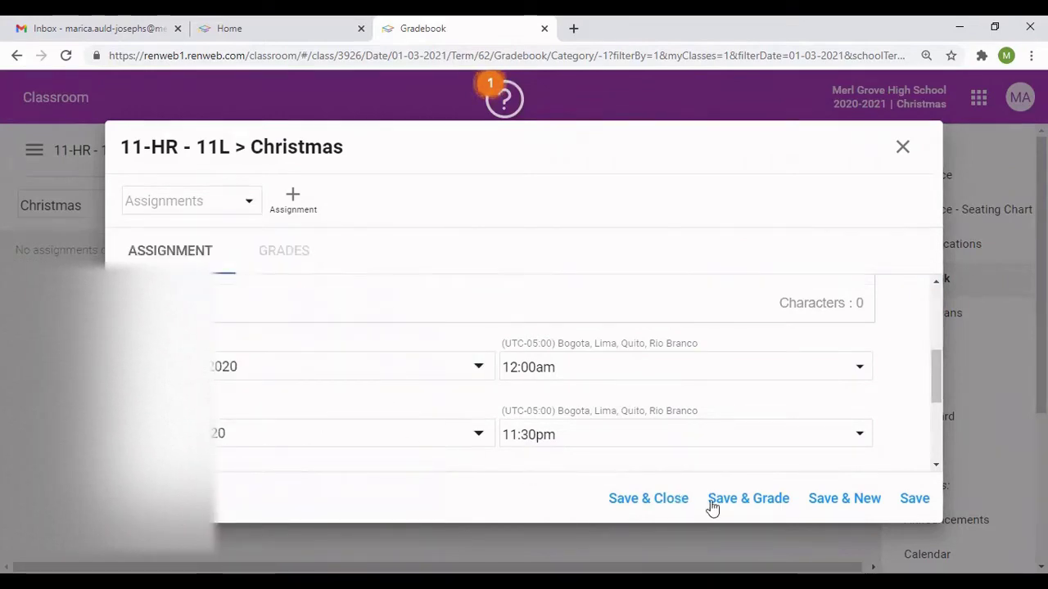
left_click(662, 498)
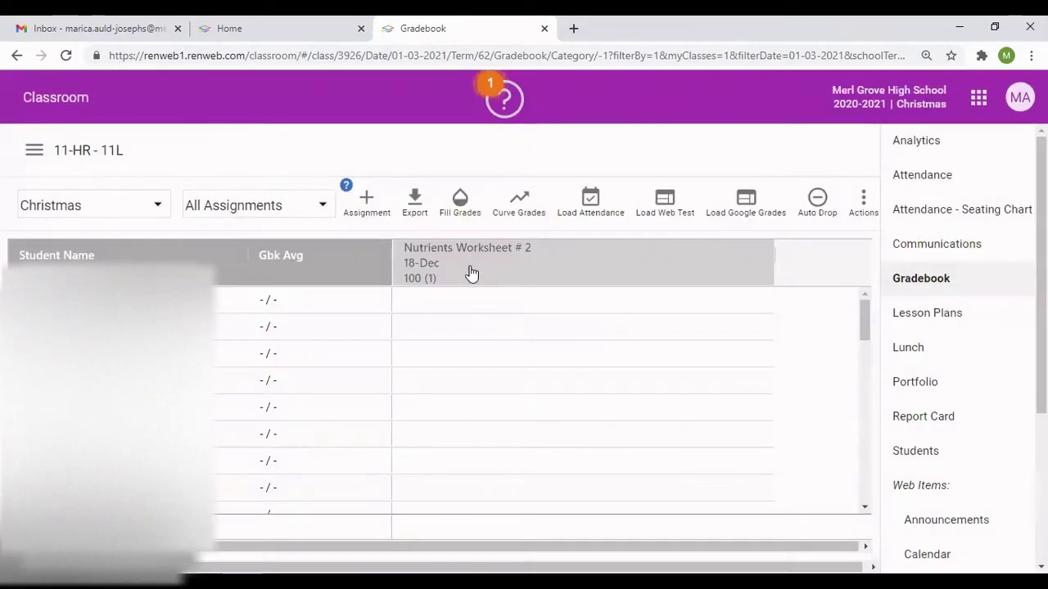
Step: Enter Nutrients Worksheet # 2 grades of 100, 80 and 75 for the first three students
scroll(476, 325, "down", 2)
scroll(470, 327, "up", 2)
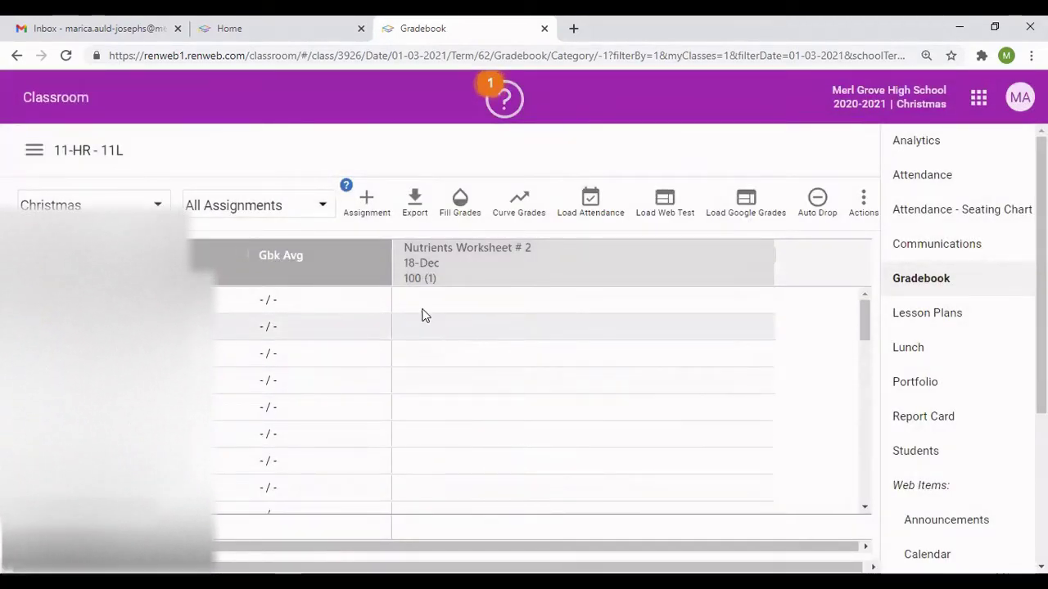
left_click(420, 301)
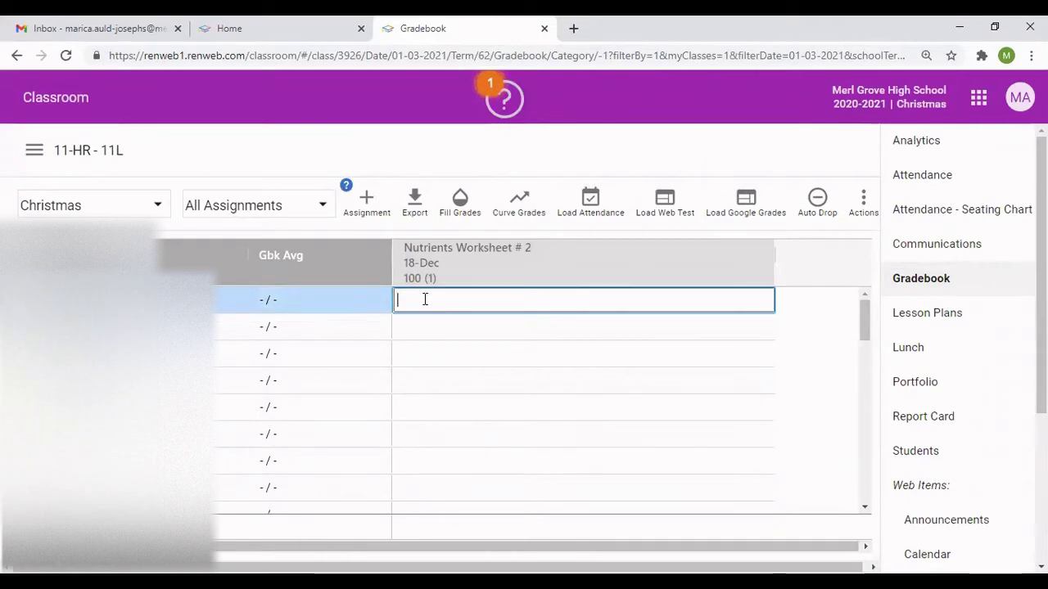
type("100")
left_click(408, 327)
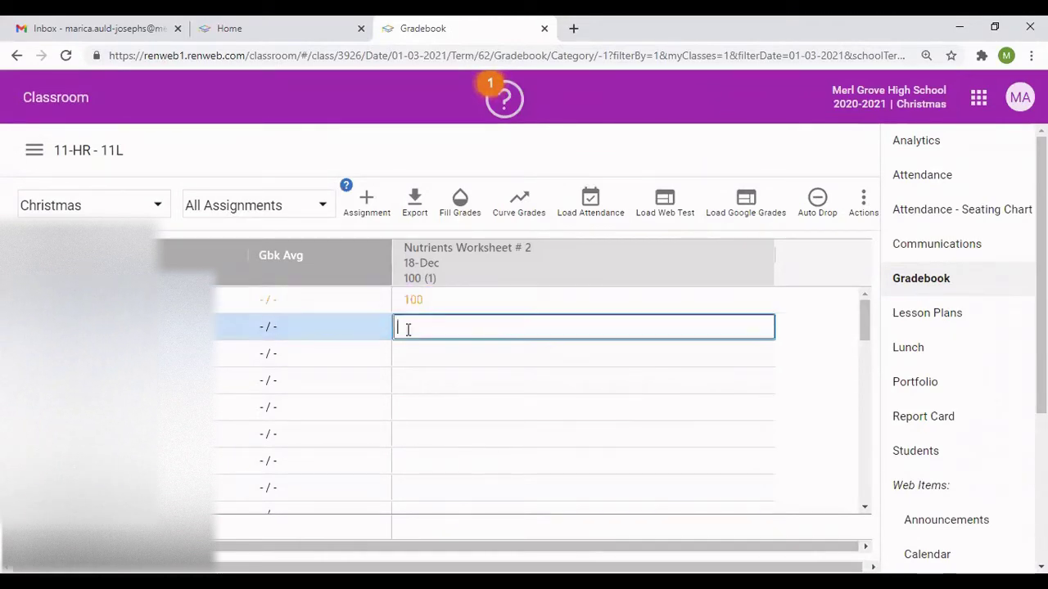
type("80")
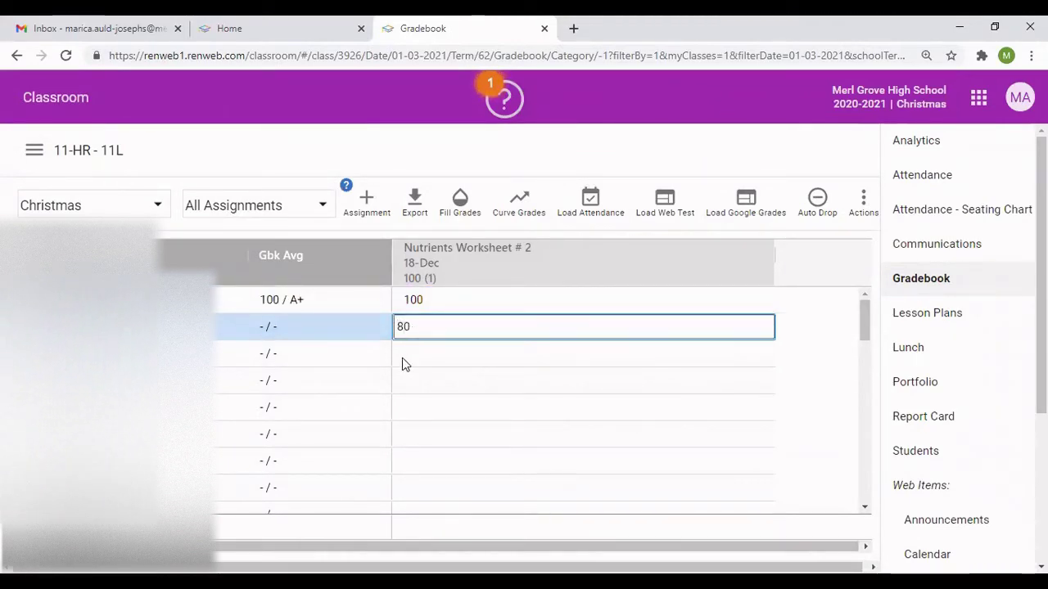
left_click(407, 354)
type("75")
Step: Enter worksheet grades of 78, 74, 77 and 80 for the fourth to seventh students
left_click(416, 402)
left_click(415, 371)
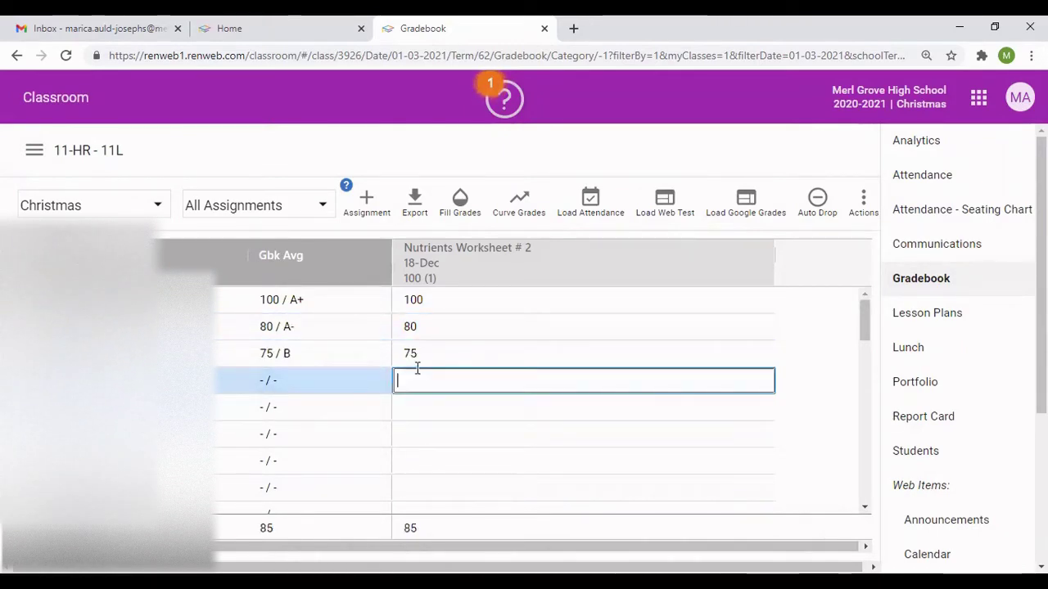
type("78")
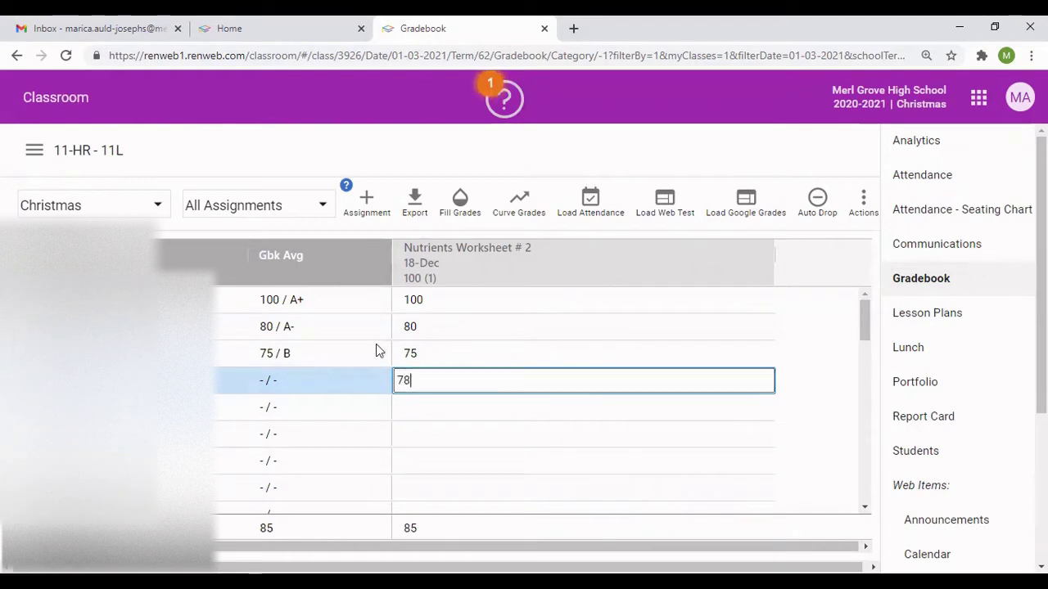
left_click(443, 407)
type("74")
left_click(414, 442)
type("77")
left_click(406, 460)
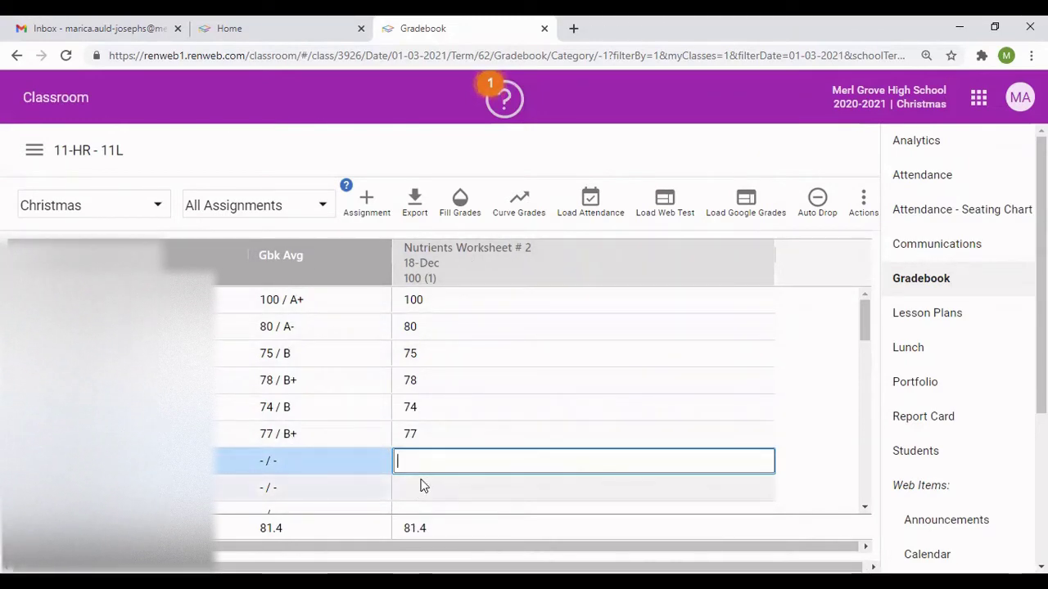
type("80")
key("Return")
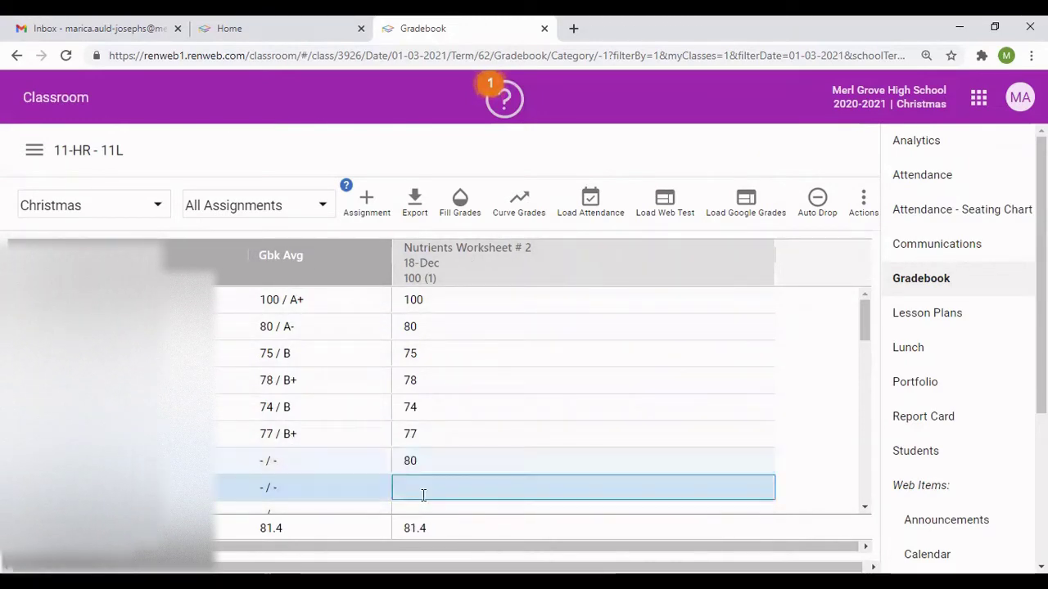
Step: Grade the eighth student 85 and the ninth and eleventh students 50 each, leaving the tenth student's grade empty
type("858")
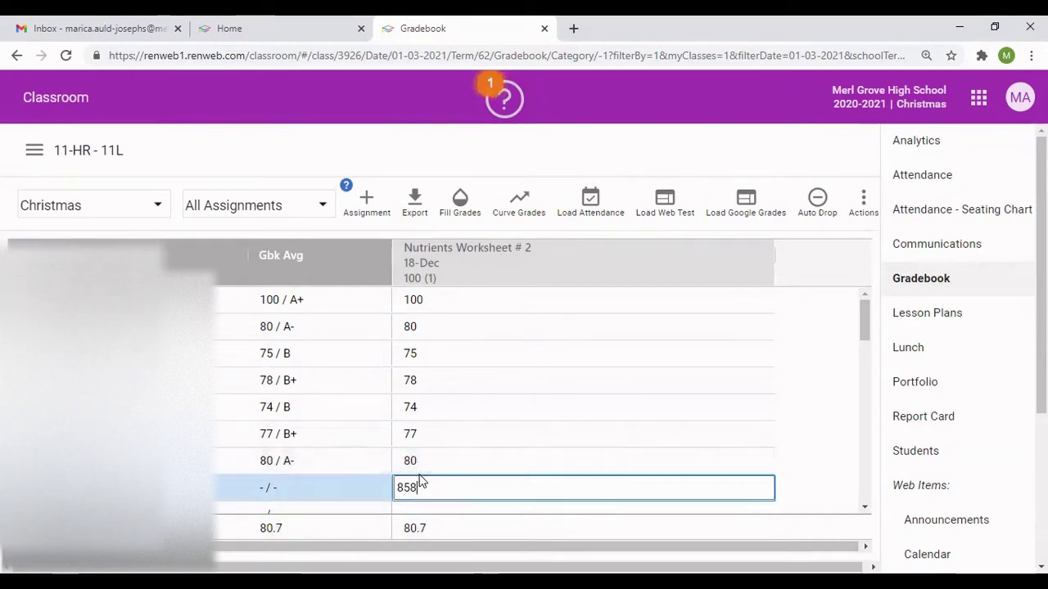
key("BackSpace")
scroll(420, 409, "down", 3)
left_click(420, 338)
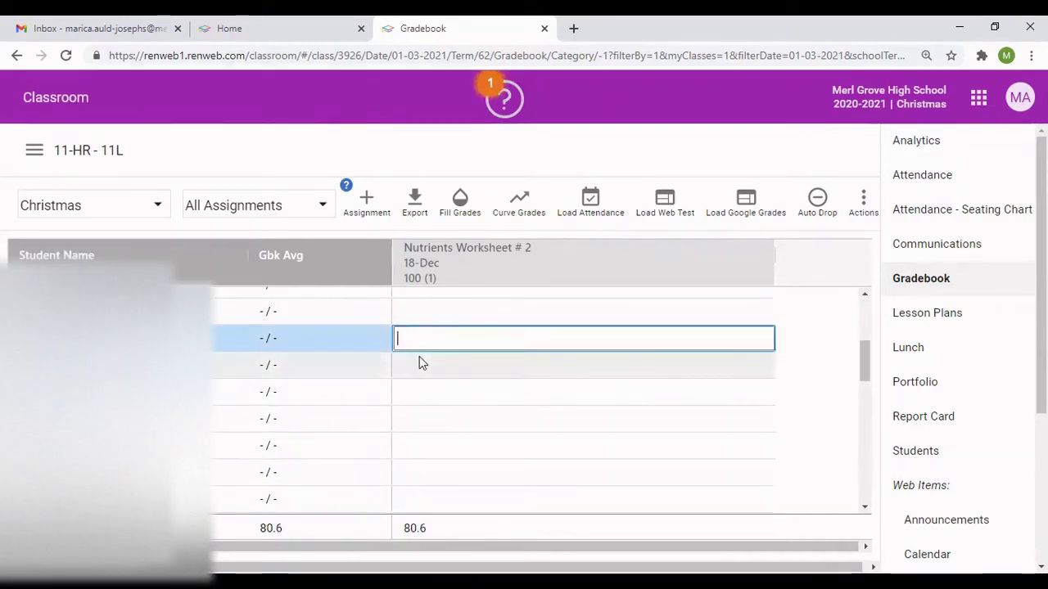
type("50")
scroll(423, 372, "up", 2)
left_click(421, 411)
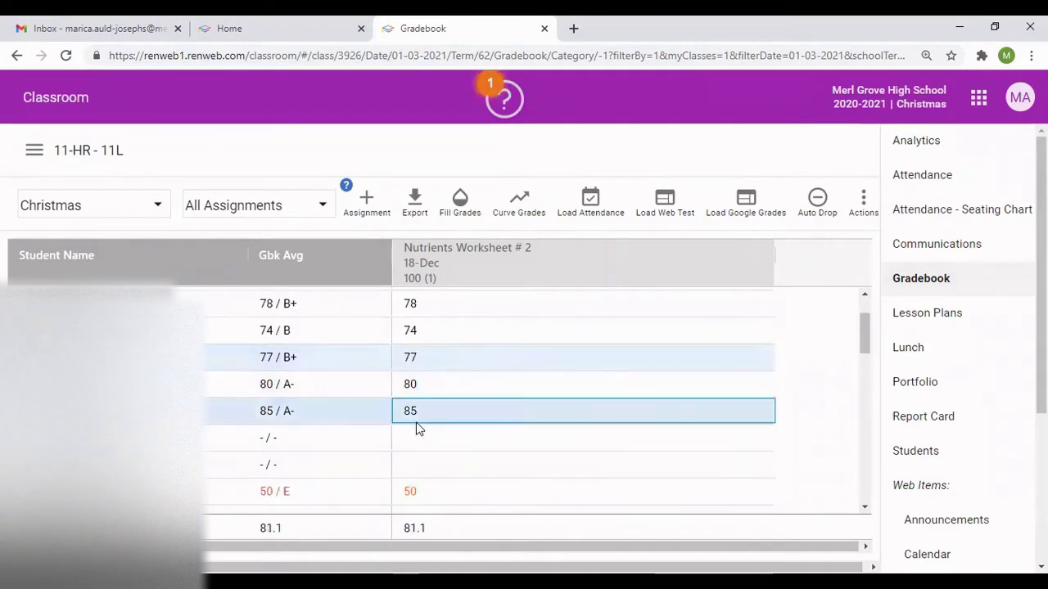
left_click(427, 440)
type("50")
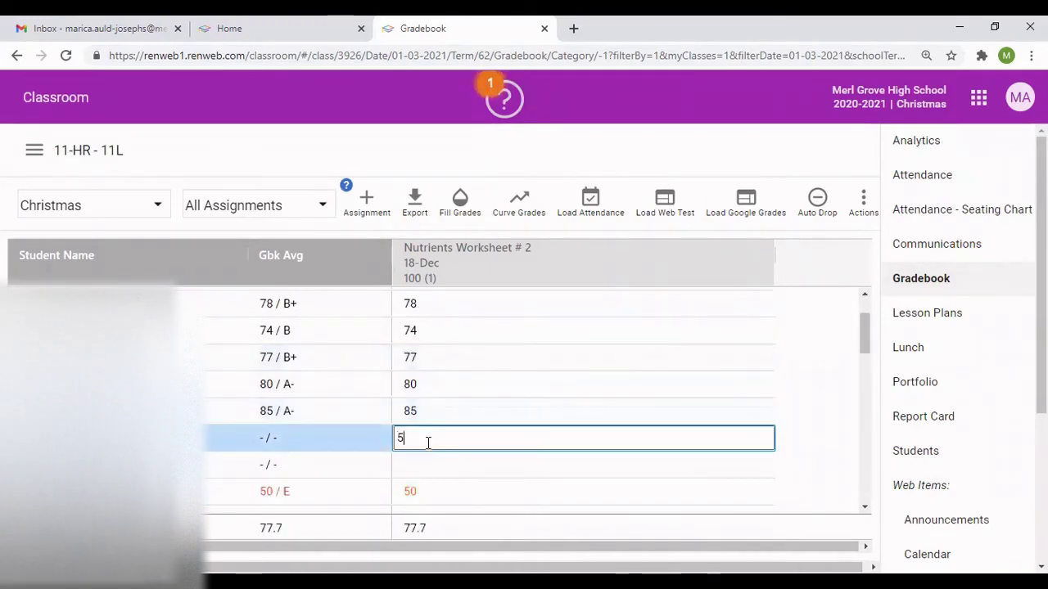
left_click(414, 473)
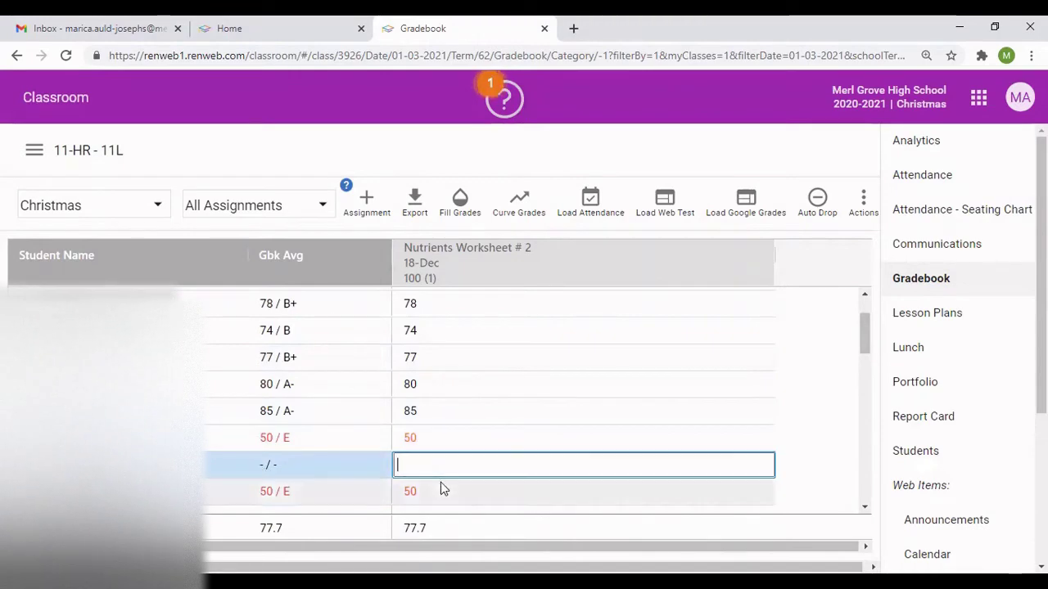
scroll(451, 479, "down", 1)
scroll(450, 475, "up", 2)
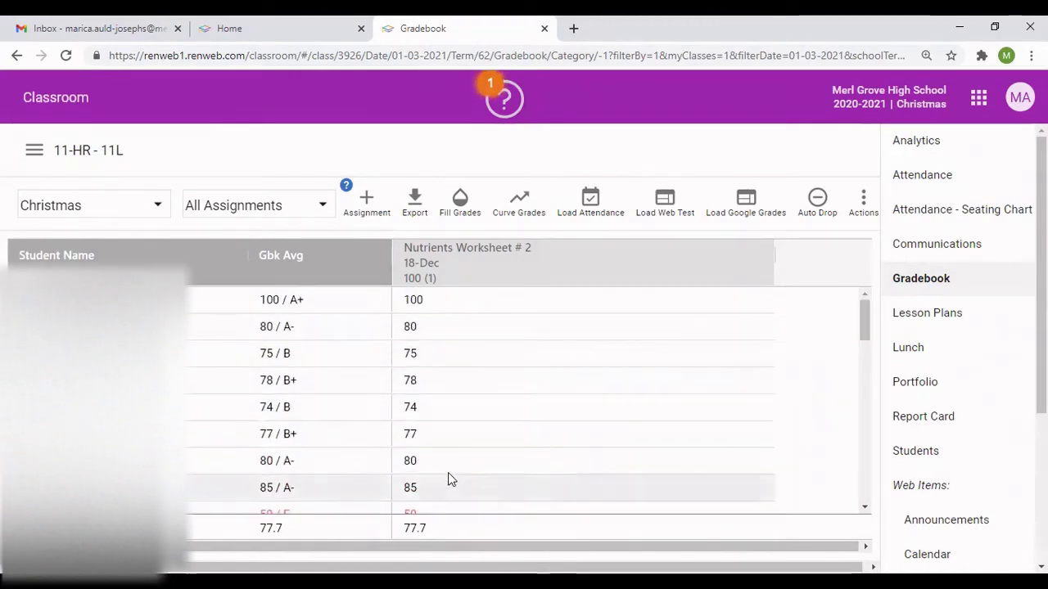
scroll(449, 472, "down", 2)
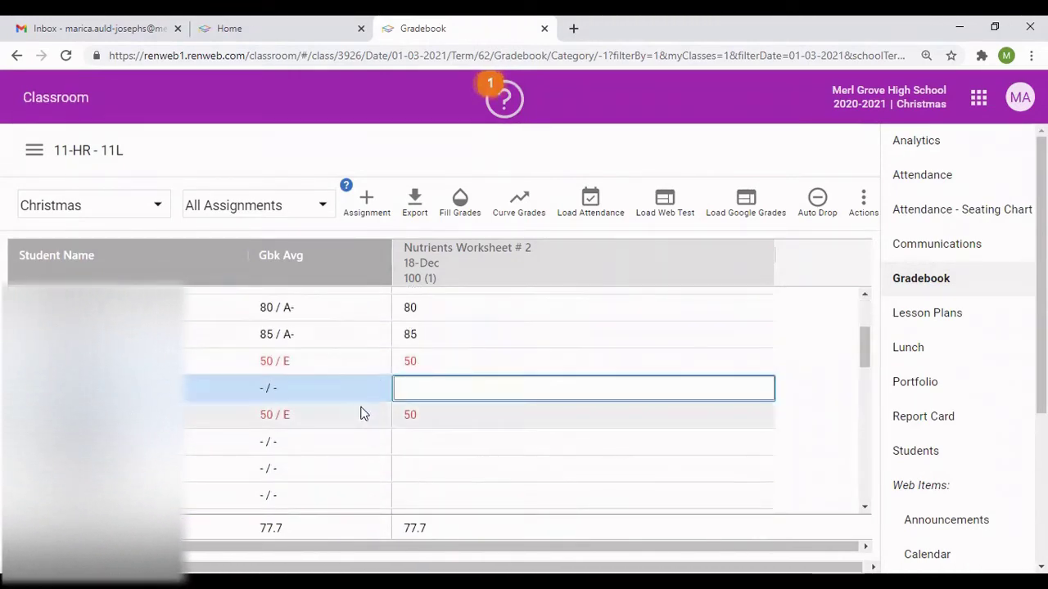
mouse_move(438, 360)
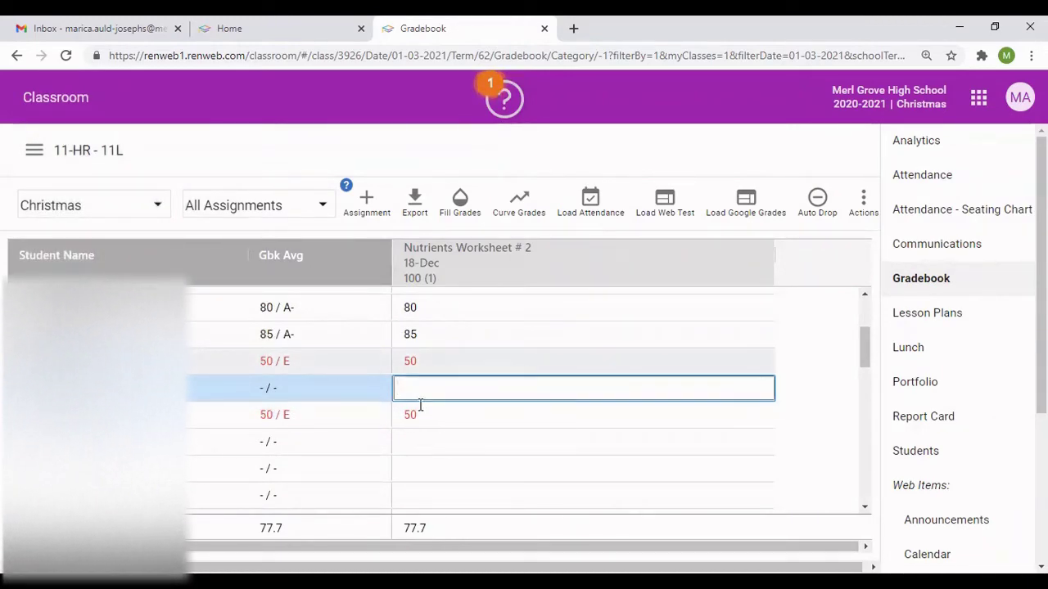
Step: Enter worksheet grades of 70, 78 and 90 for the twelfth to fourteenth students
left_click(419, 441)
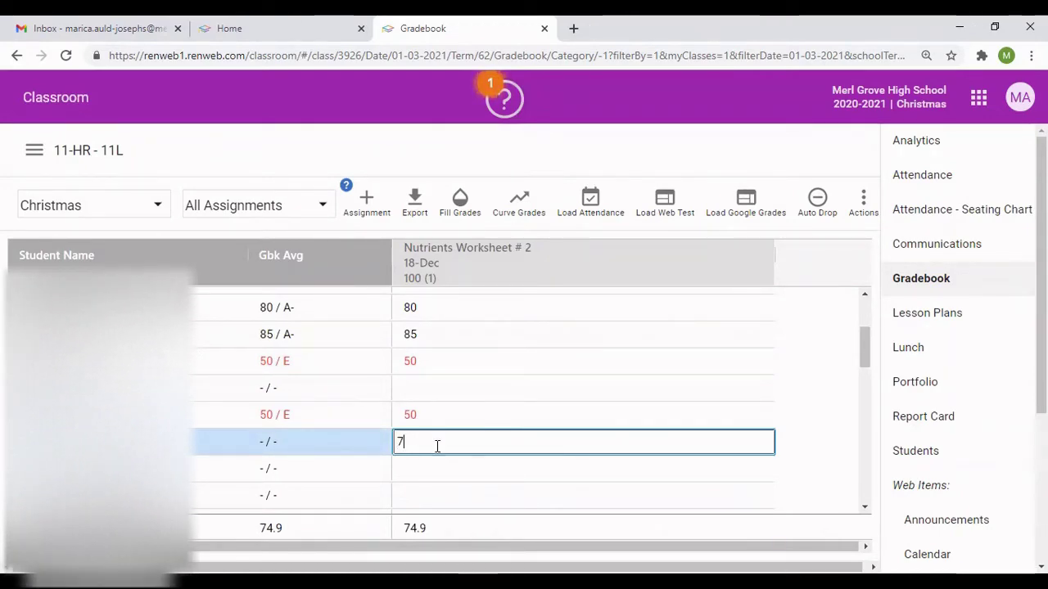
left_click(434, 476)
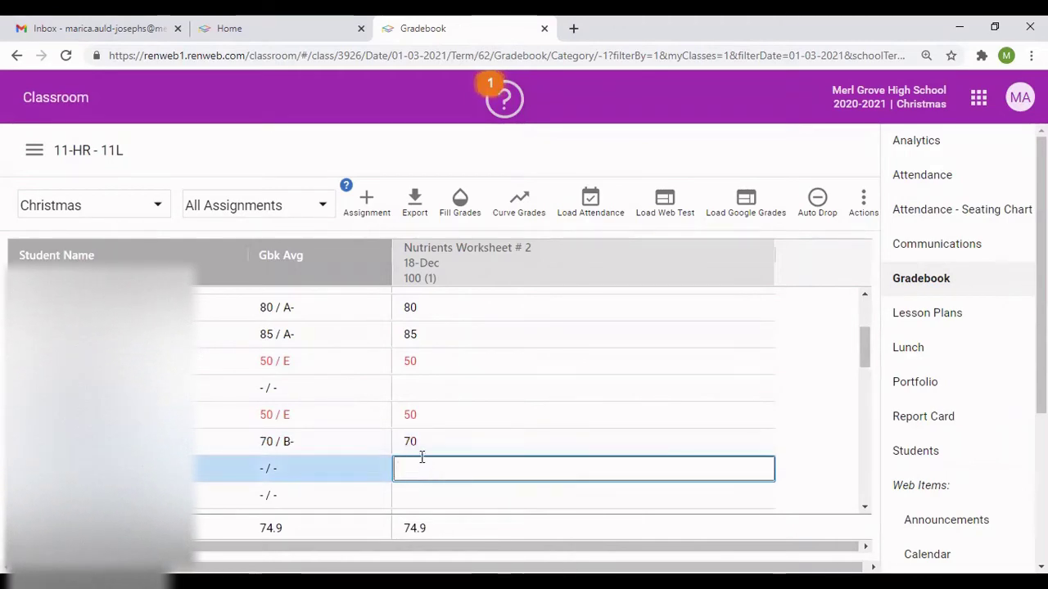
type("78")
left_click(412, 495)
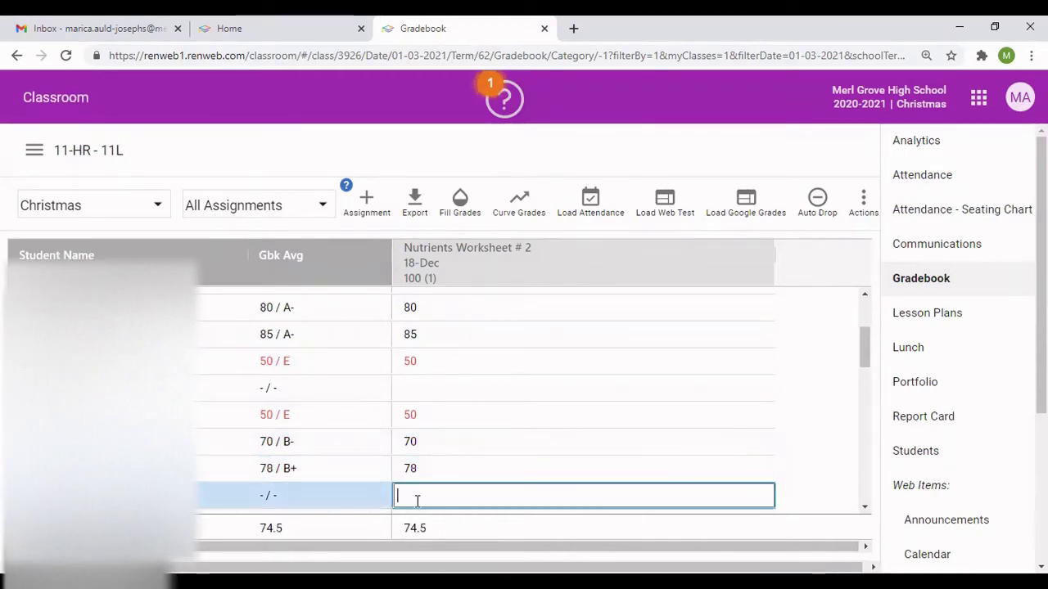
type("90")
scroll(413, 458, "down", 1)
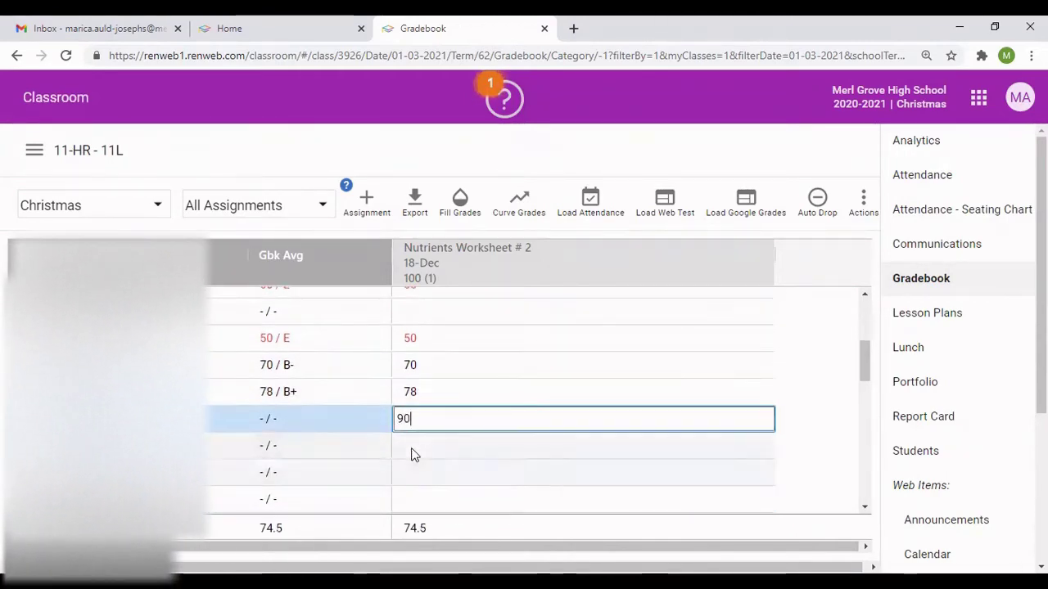
Step: Enter worksheet grades of 78, 90 and 80 for the fifteenth to seventeenth students
left_click(407, 445)
type("78")
left_click(408, 470)
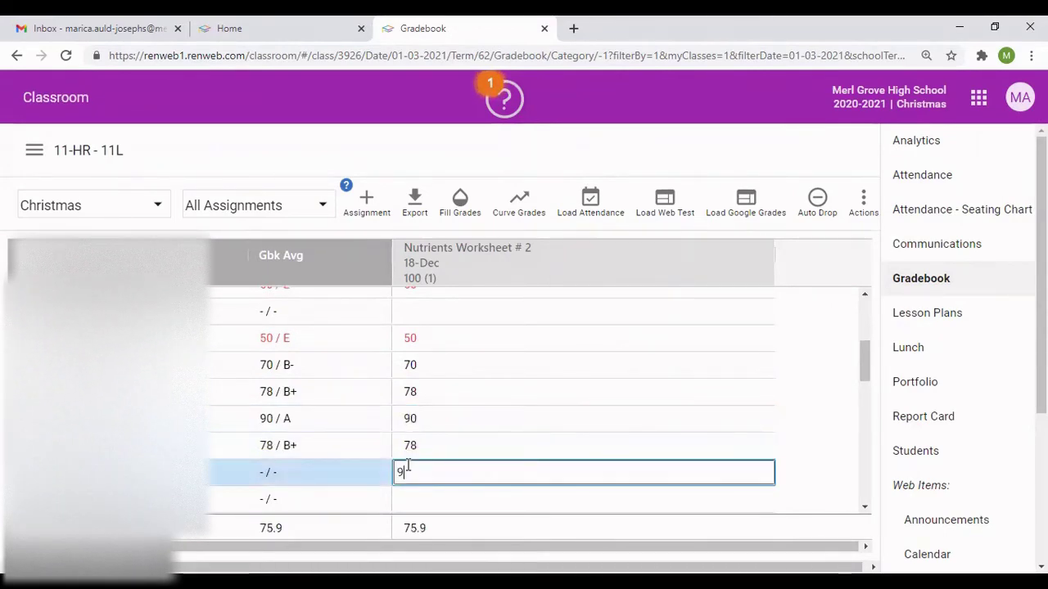
type("90")
left_click(416, 488)
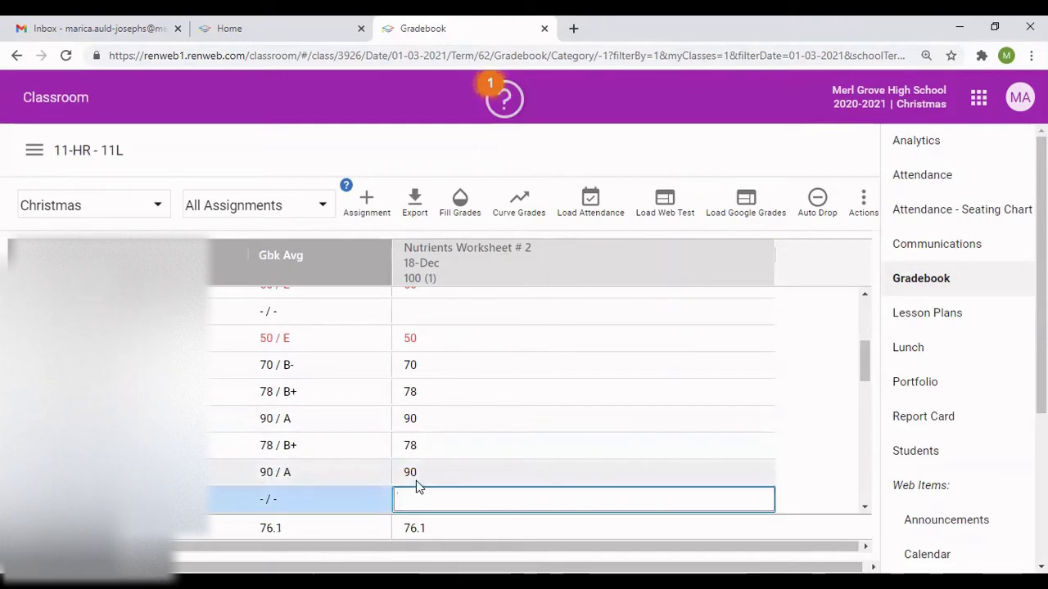
type("80")
scroll(413, 470, "down", 3)
left_click(414, 350)
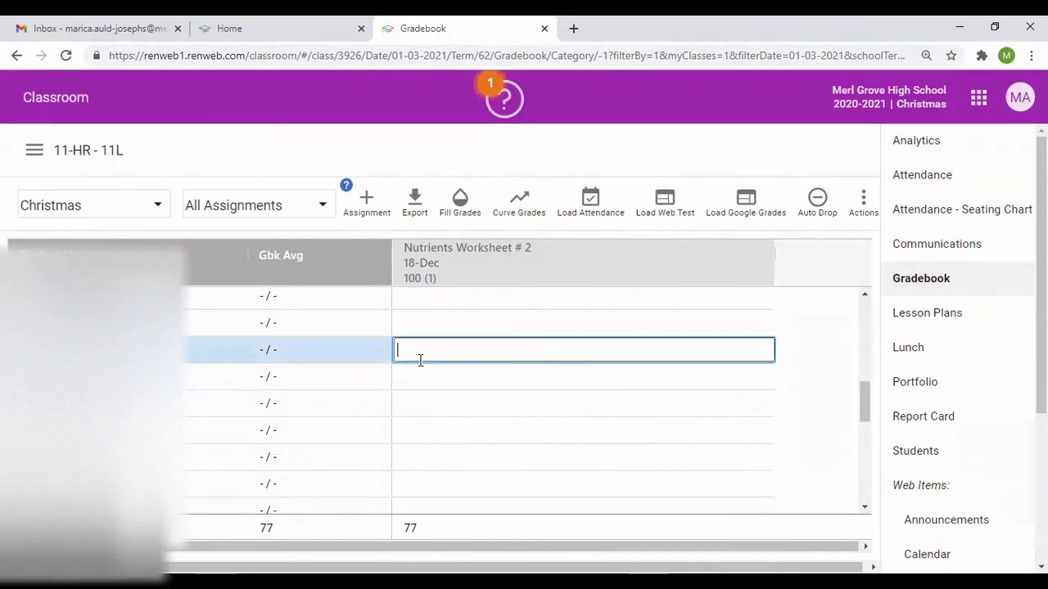
Step: Enter Nutrients Worksheet # 2 grades of 50, 42 and 100 for three further students, leaving one student ungraded between each
type("50")
left_click(418, 403)
type("4")
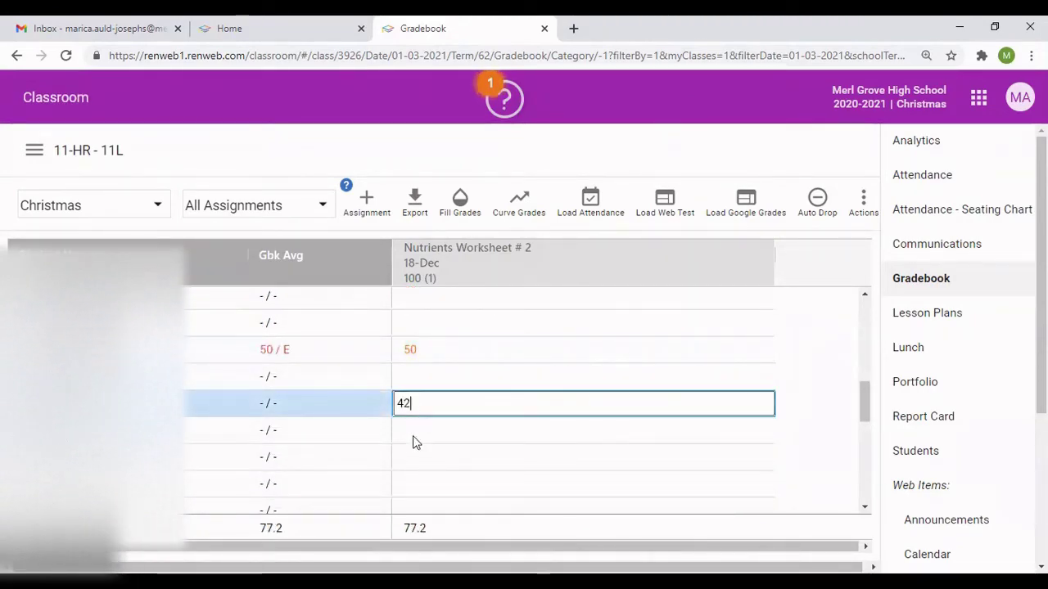
type("2")
left_click(414, 460)
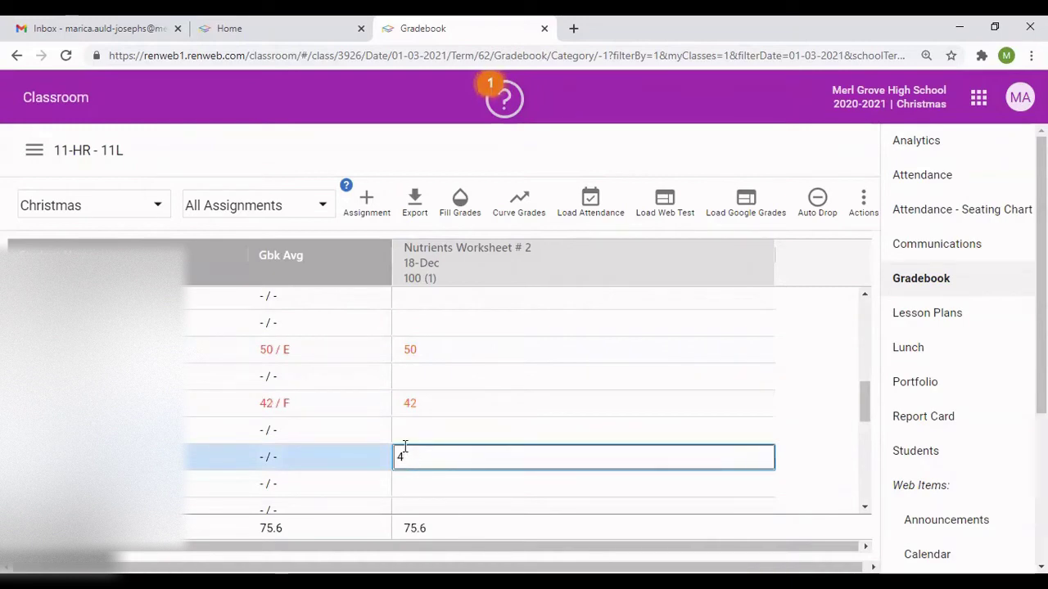
type("100")
left_click(412, 483)
scroll(416, 425, "up", 3)
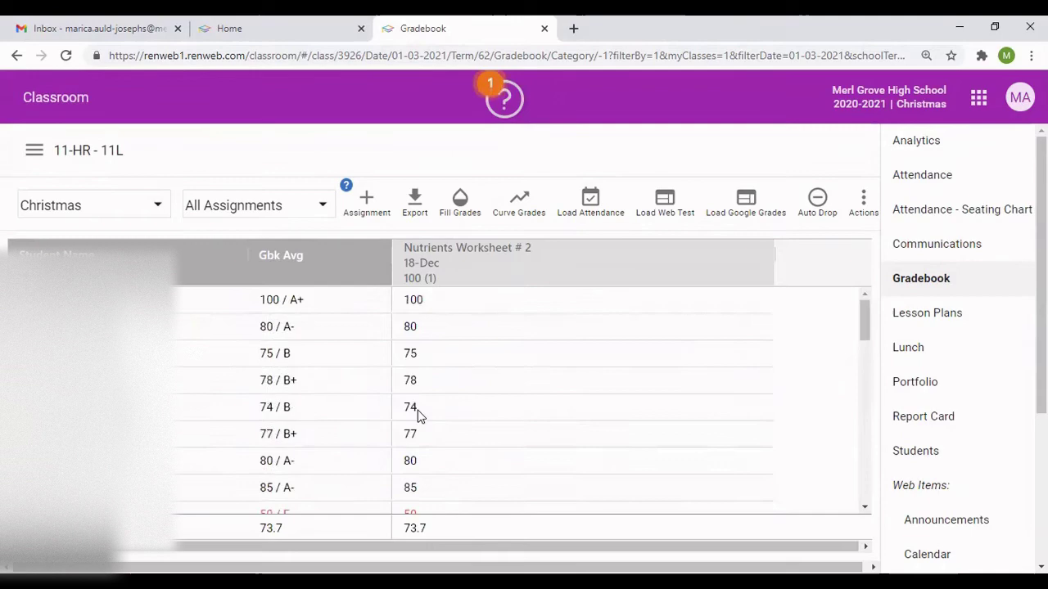
Step: Start a new assignment, choose its category and title it Standardized -Food Group Worksheet # 3
left_click(368, 203)
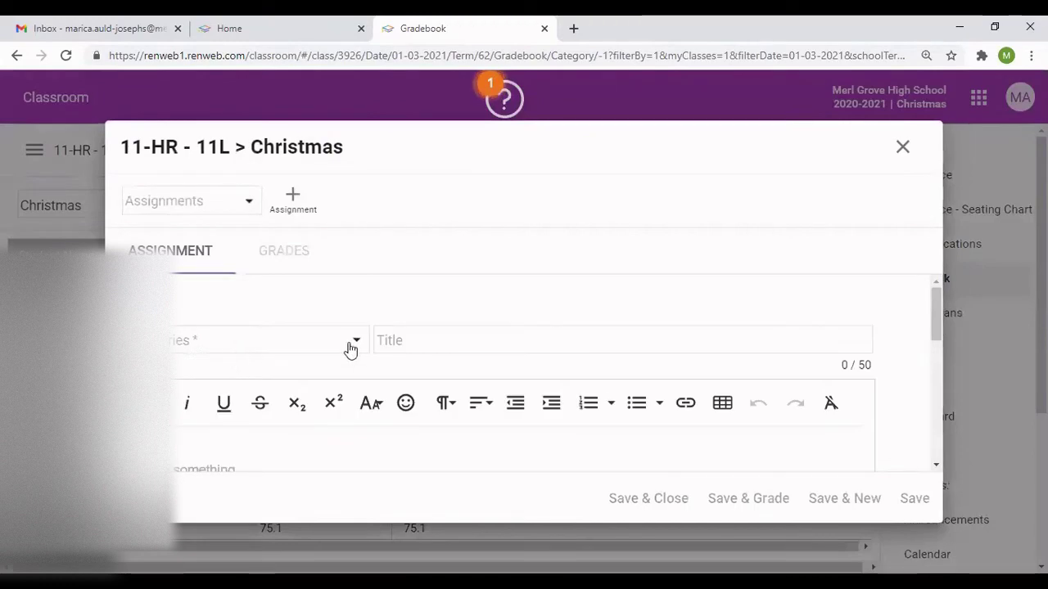
left_click(351, 346)
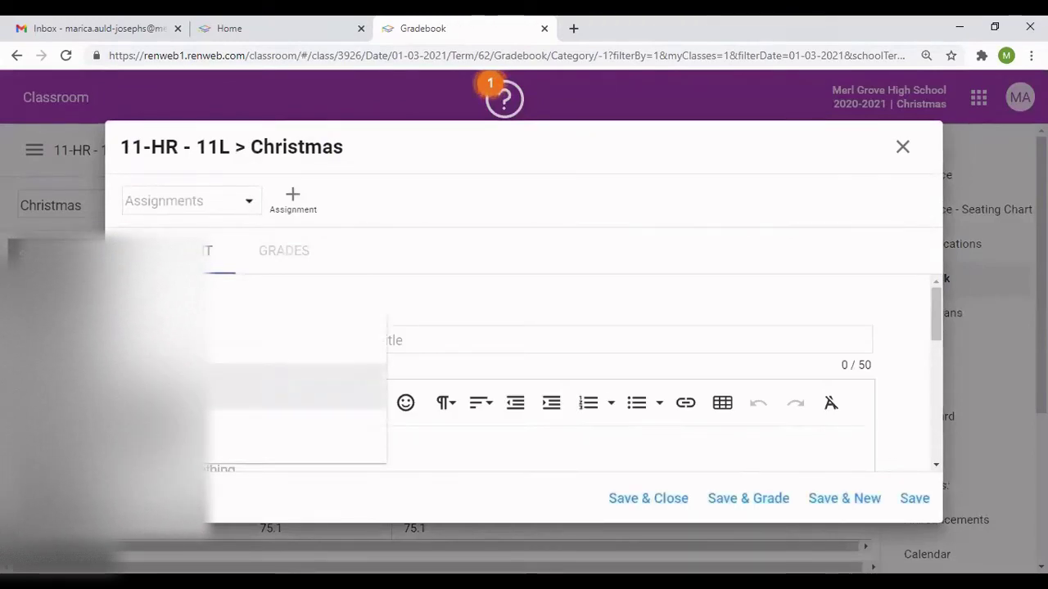
left_click(279, 374)
left_click(435, 345)
left_click(432, 399)
left_click(413, 340)
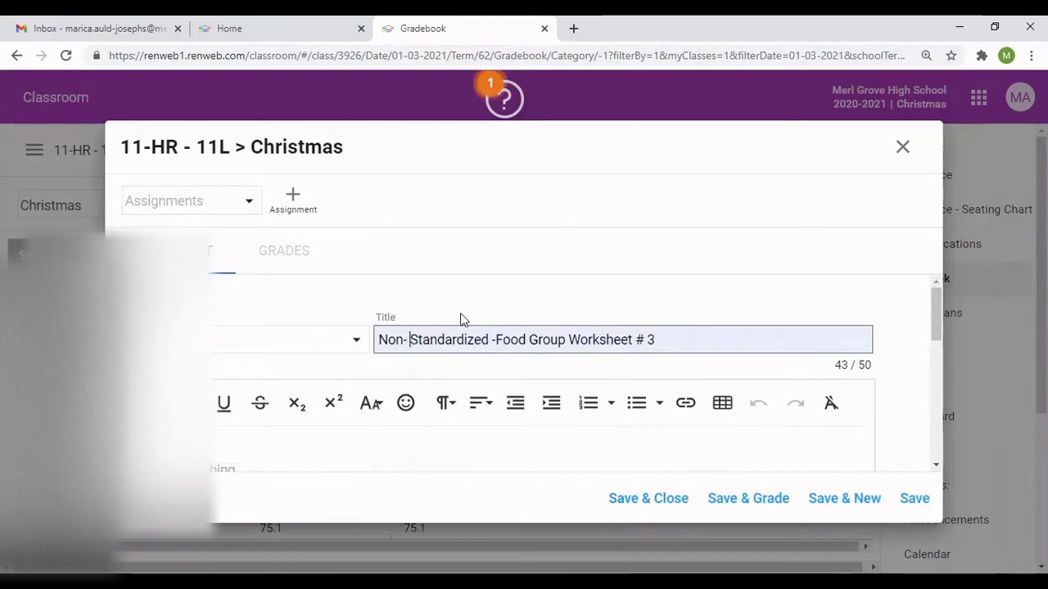
key("BackSpace")
key("BackSpace")
key("BackSpace")
Step: Set the assignment's first date to 1 December, then save and close the assignment
scroll(448, 354, "down", 5)
left_click(297, 294)
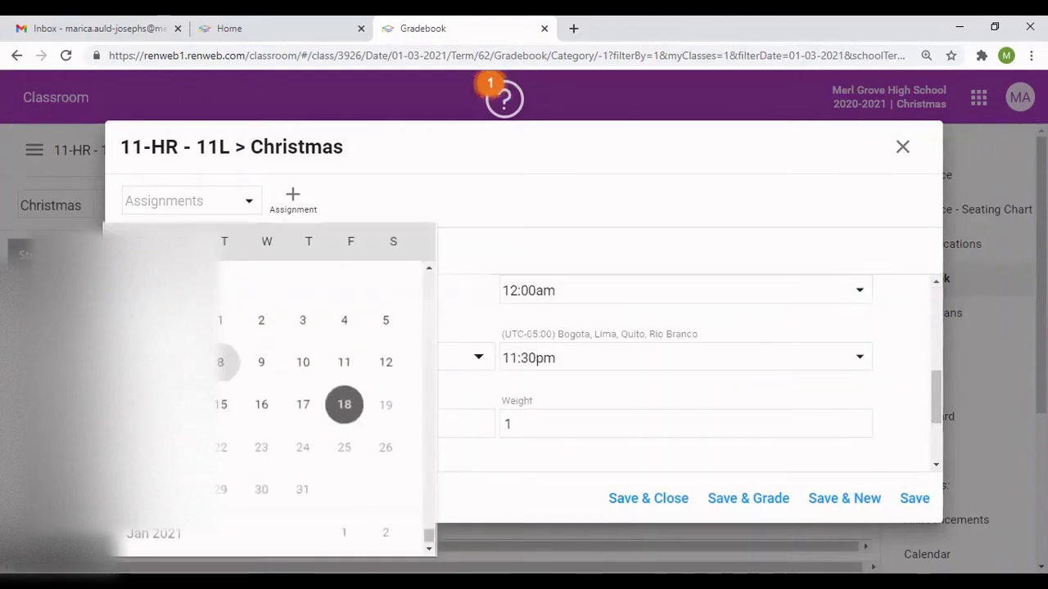
left_click(222, 324)
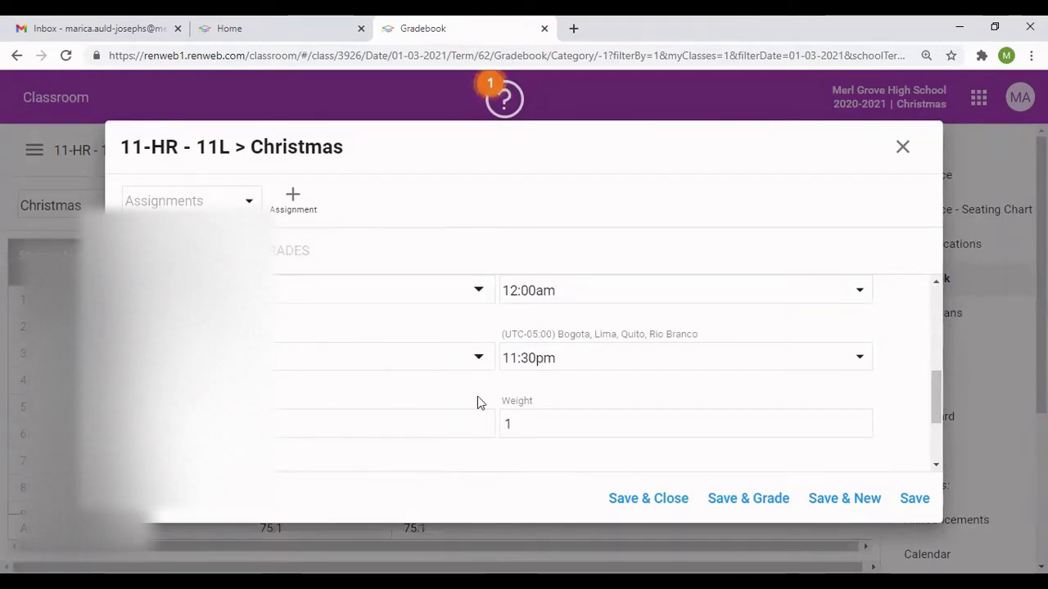
left_click(647, 499)
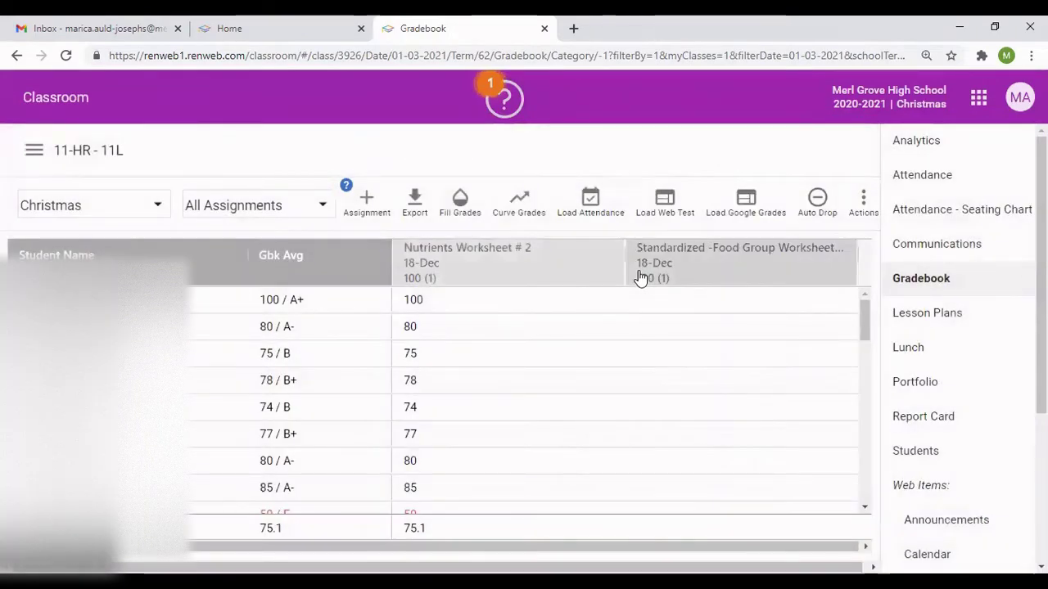
Step: Enter Standardized -Food Group Worksheet grades of 80, 70 and 40 for the first three students
left_click(673, 301)
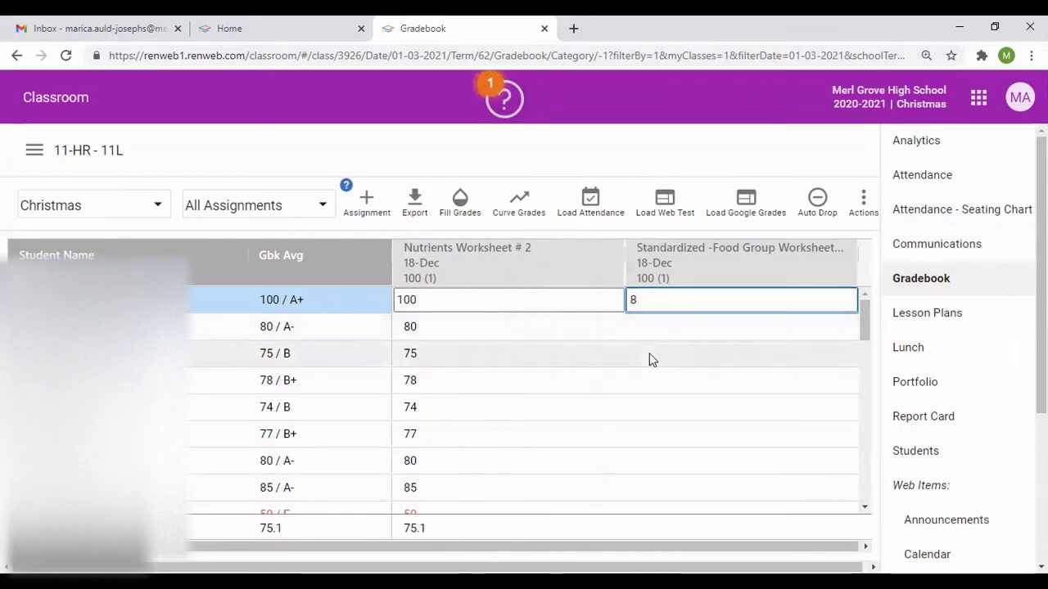
type("0")
left_click(648, 382)
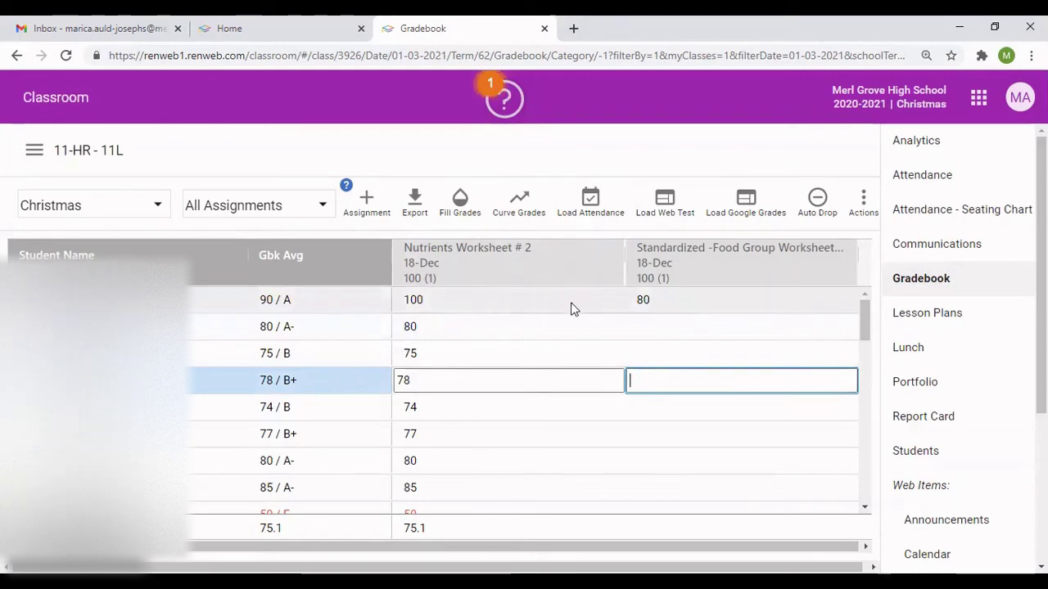
left_click(653, 326)
type("70")
key("Return")
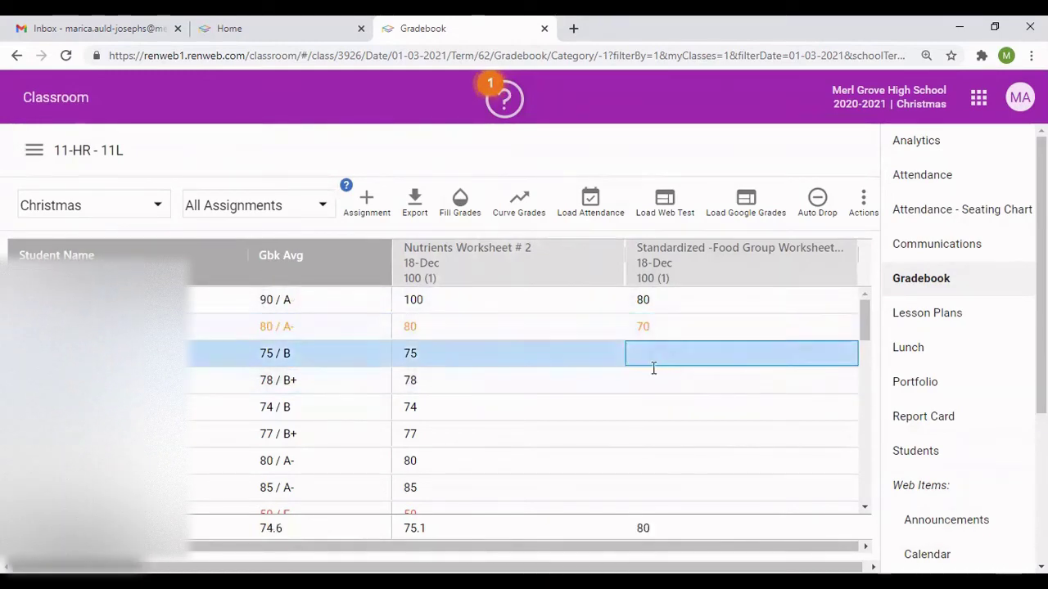
type("40")
Step: Enter Standardized -Food Group Worksheet grades of 50, 90, 80 and 100 for the fourth to seventh students
left_click(641, 407)
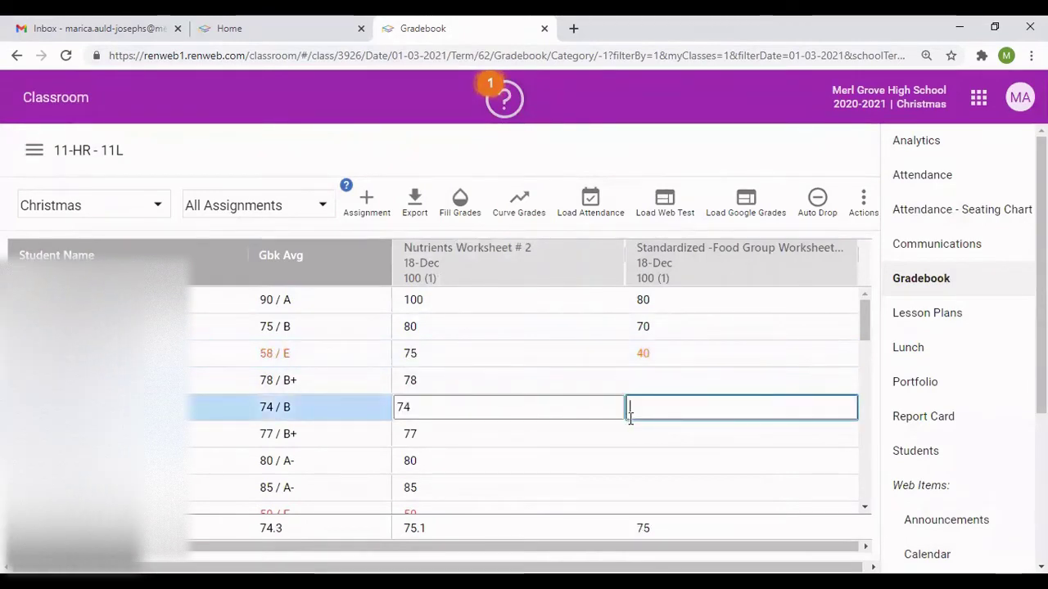
left_click(623, 389)
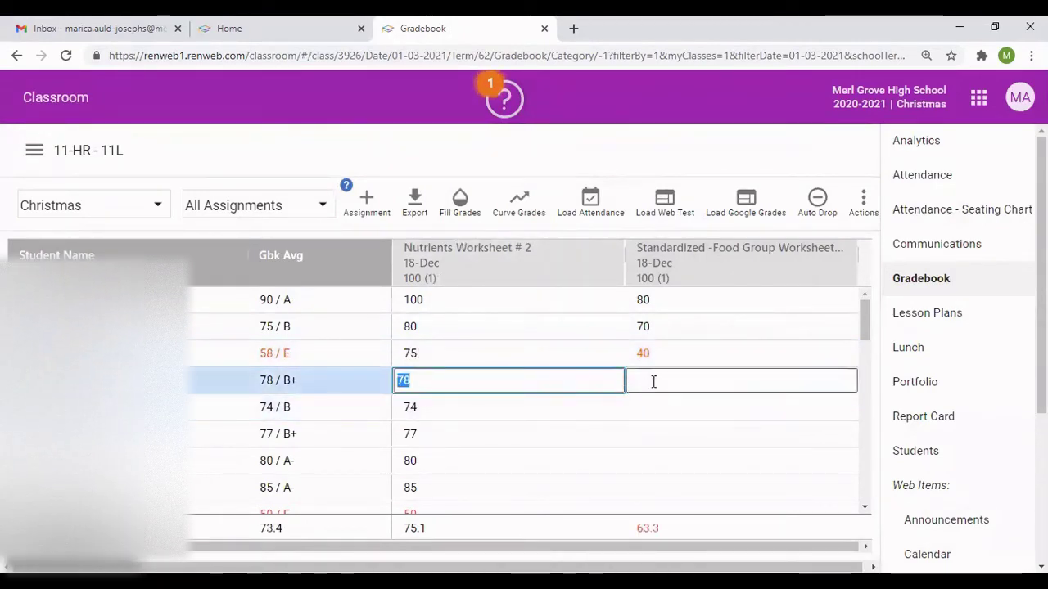
left_click(648, 445)
left_click(639, 405)
type("90")
left_click(638, 460)
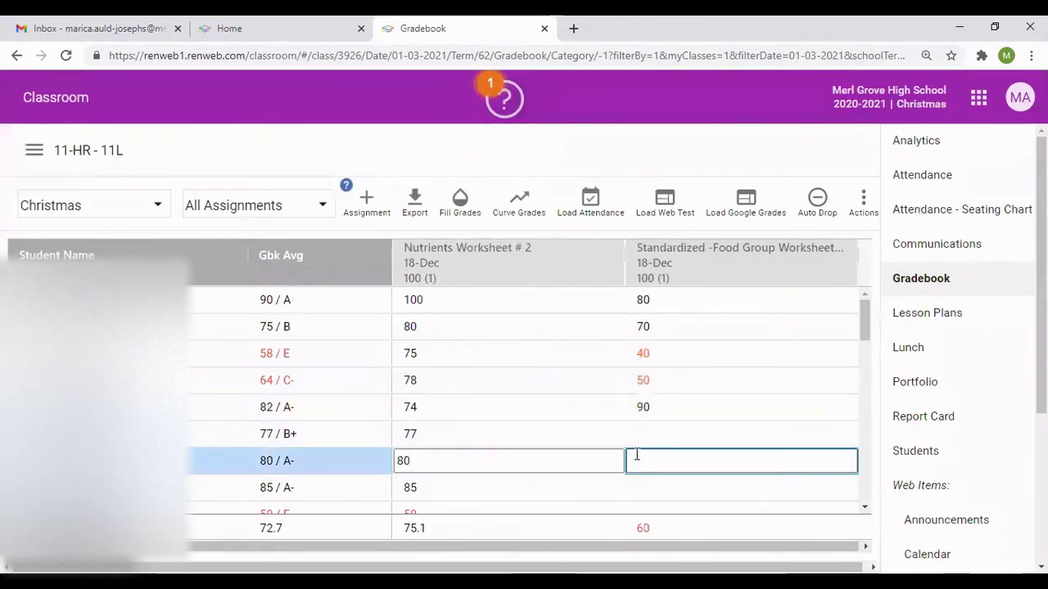
type("100")
left_click(657, 432)
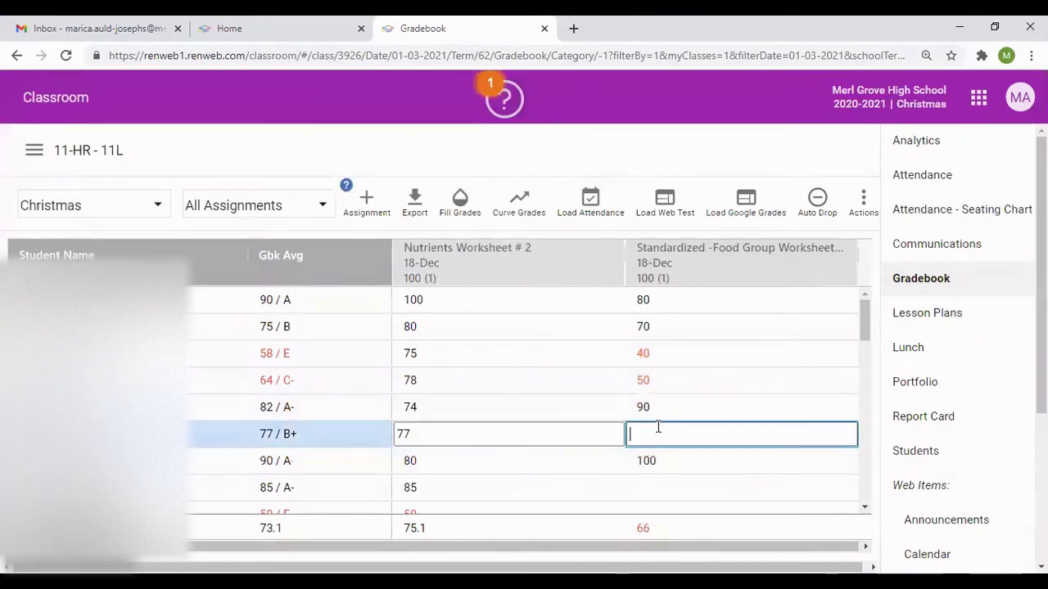
type("80")
left_click(676, 479)
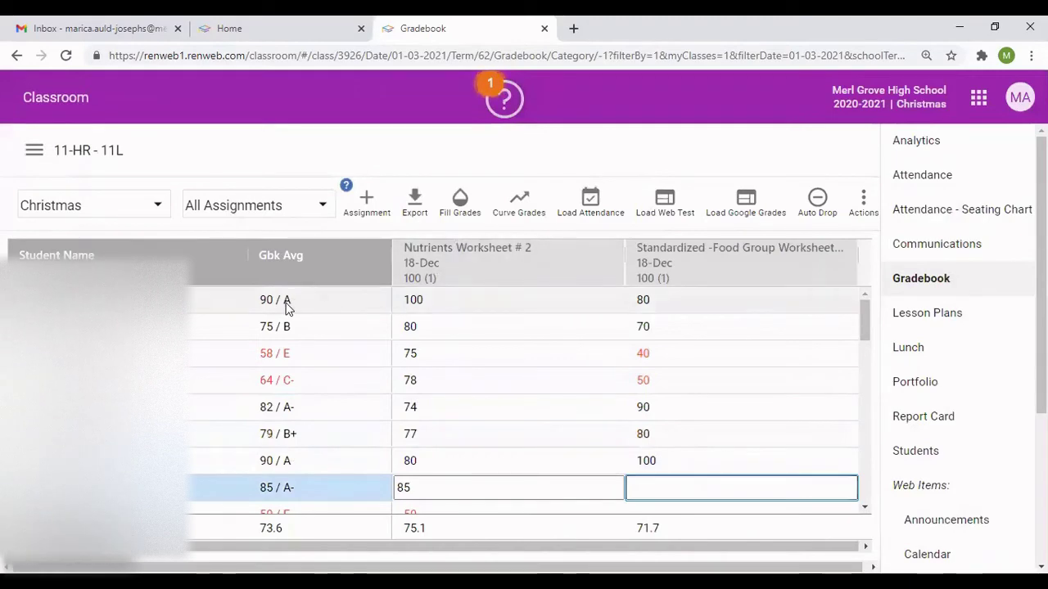
Step: Create and save an assignment in the Test 1 category titled Non-Standardized Nutrients Worksheet# 1
left_click(318, 208)
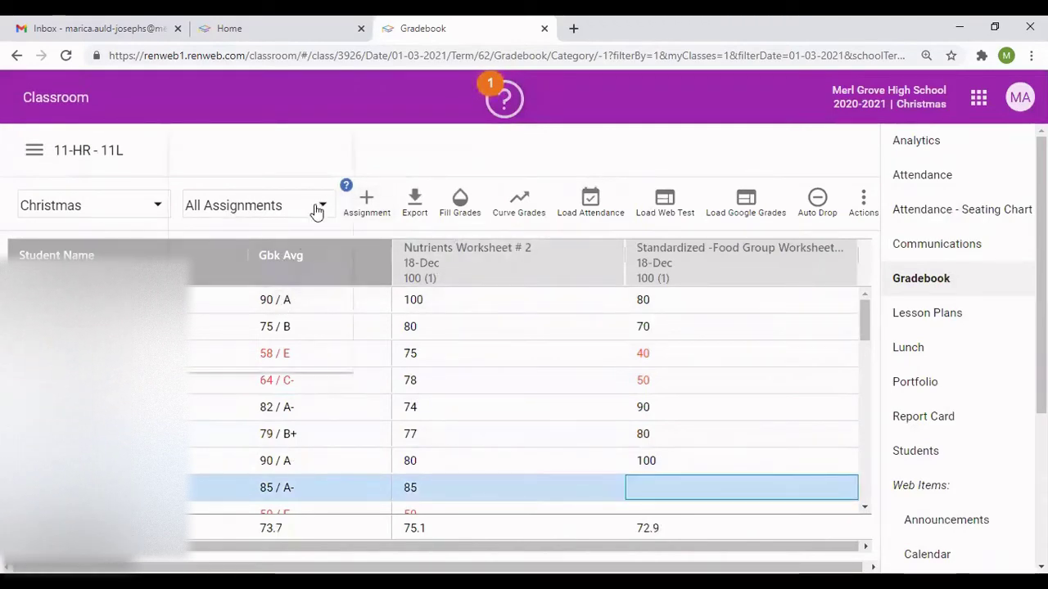
left_click(450, 254)
left_click(370, 205)
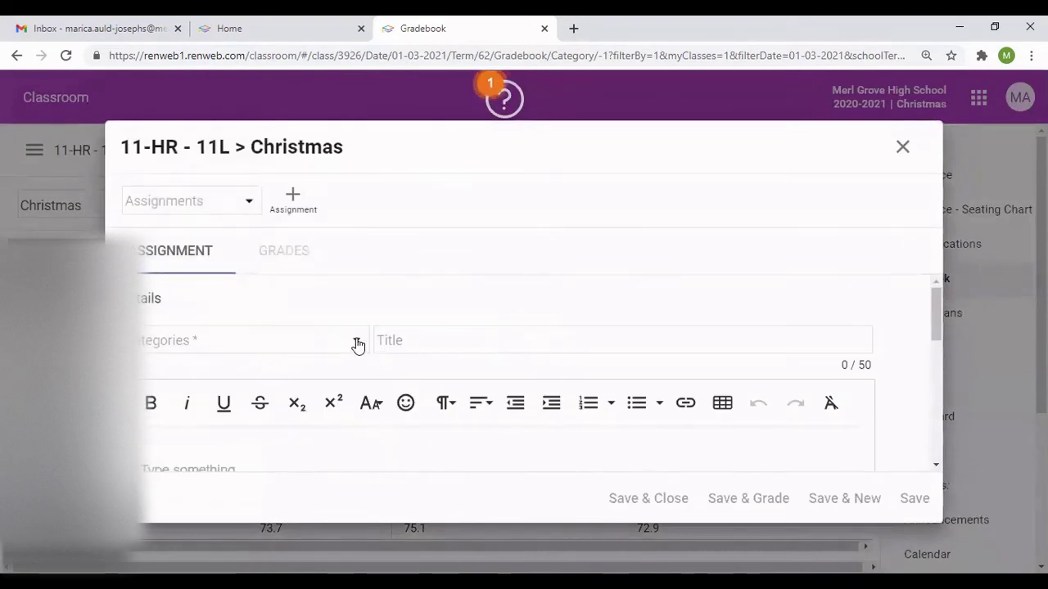
left_click(358, 343)
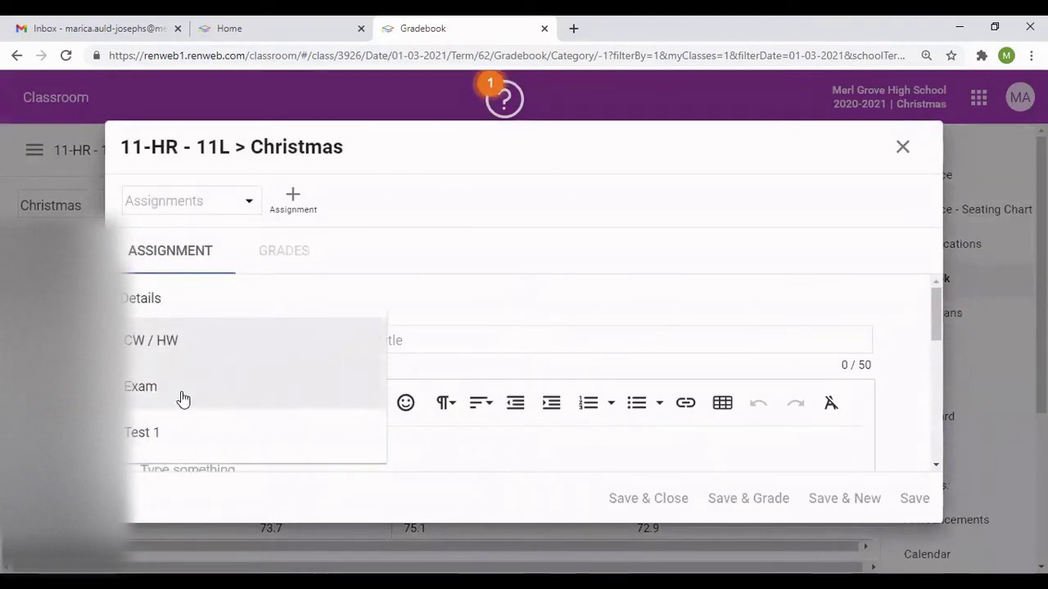
left_click(153, 435)
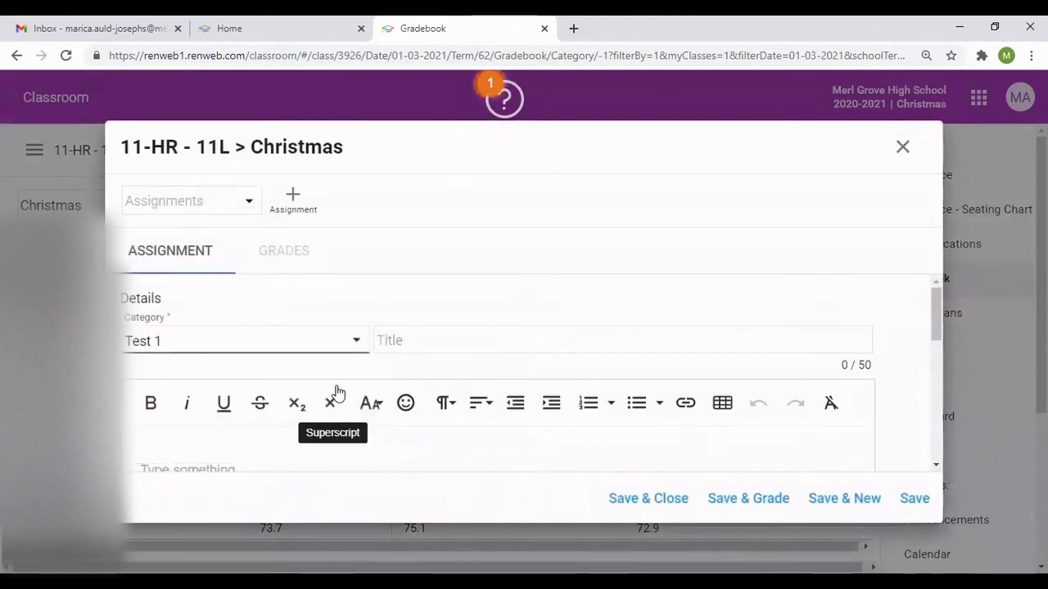
left_click(404, 341)
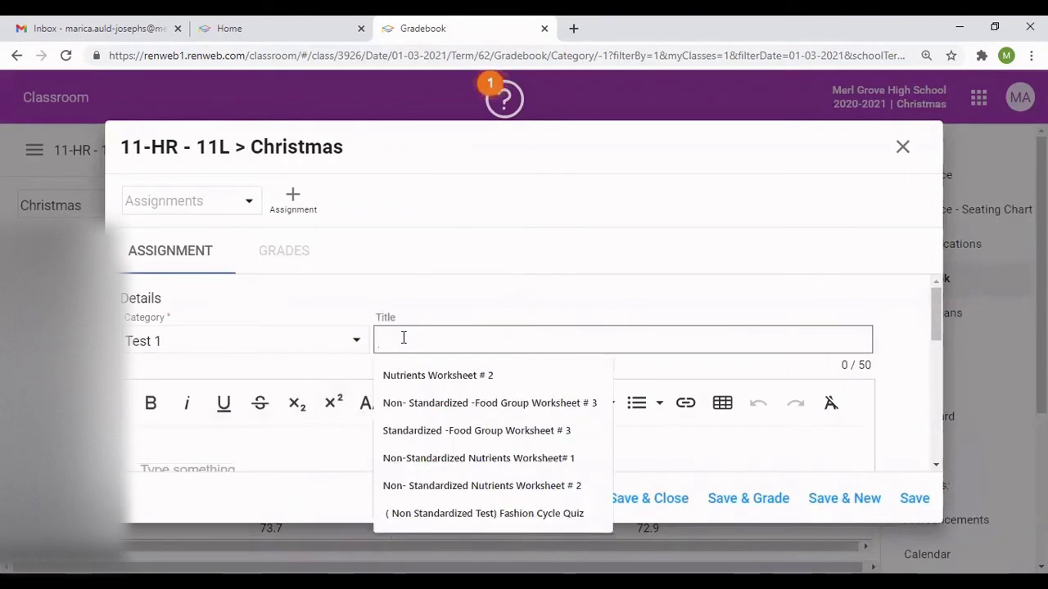
left_click(426, 458)
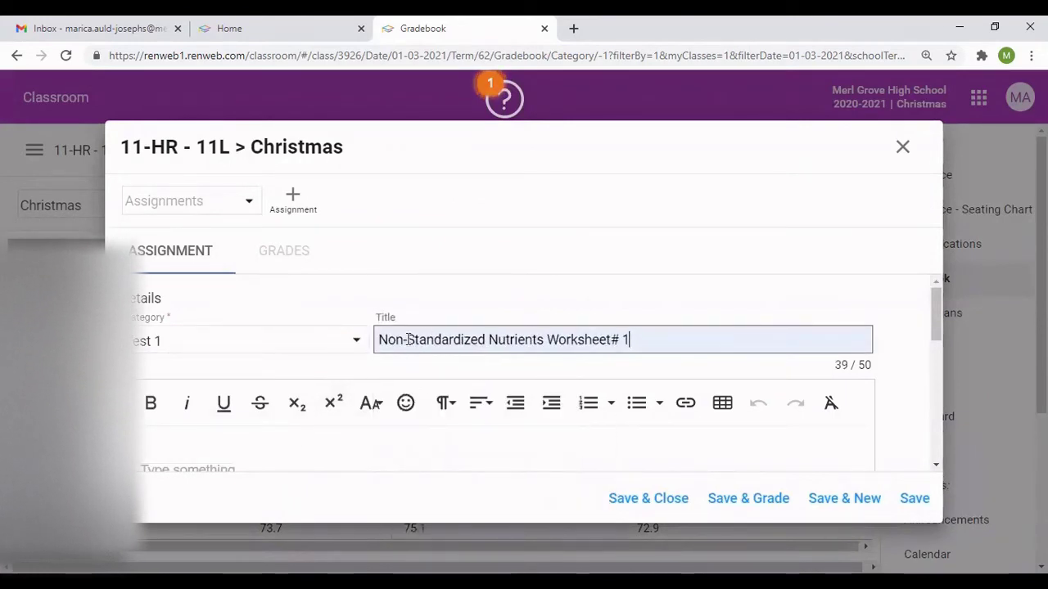
left_click(682, 504)
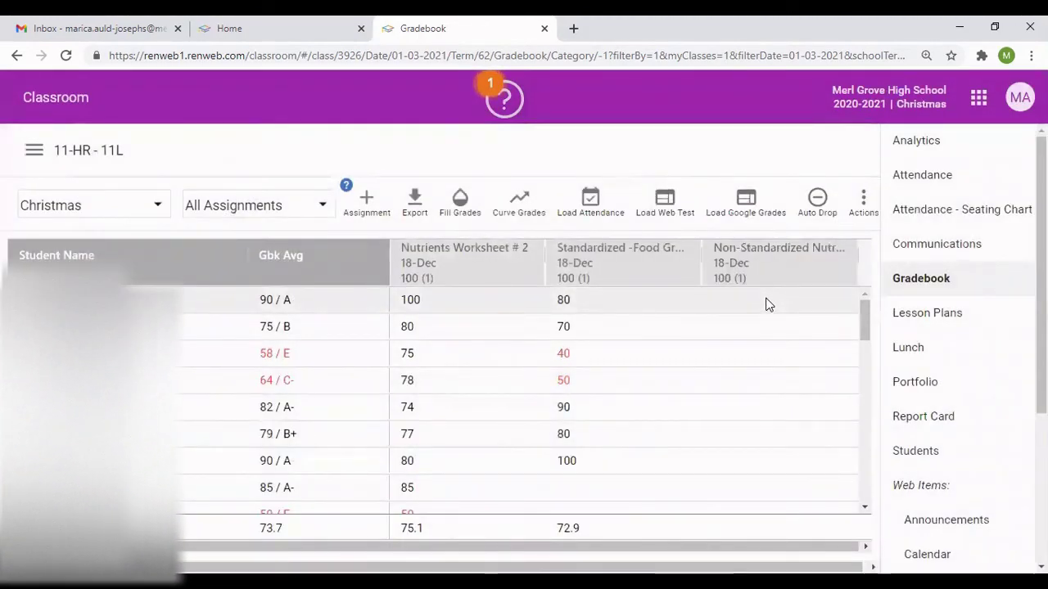
Step: Enter Non-Standardized Nutrients Worksheet grades of 100, 50 and 80 for the first three students
left_click(765, 301)
type("100")
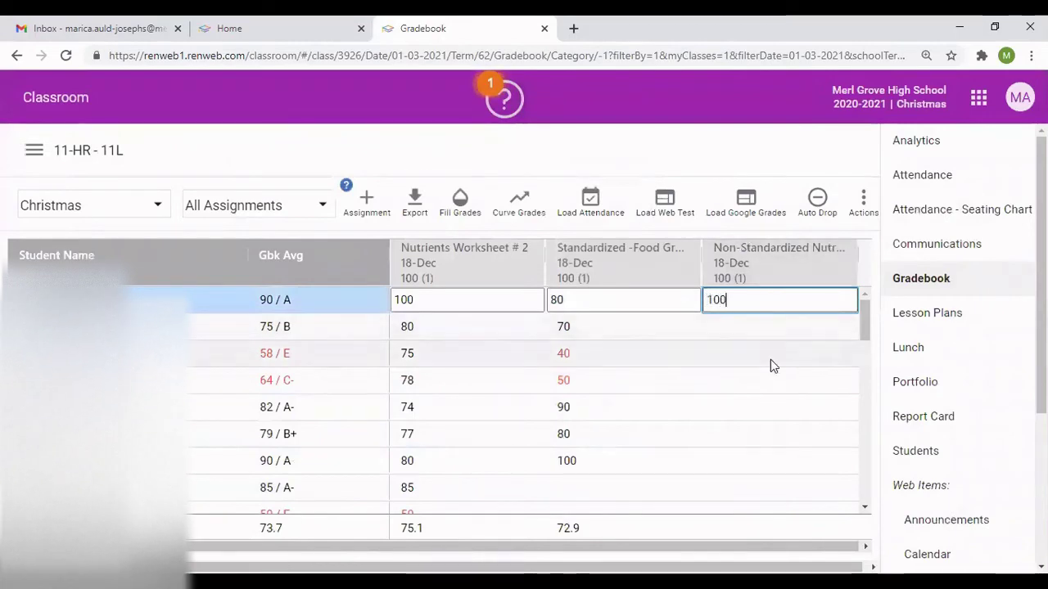
left_click(762, 360)
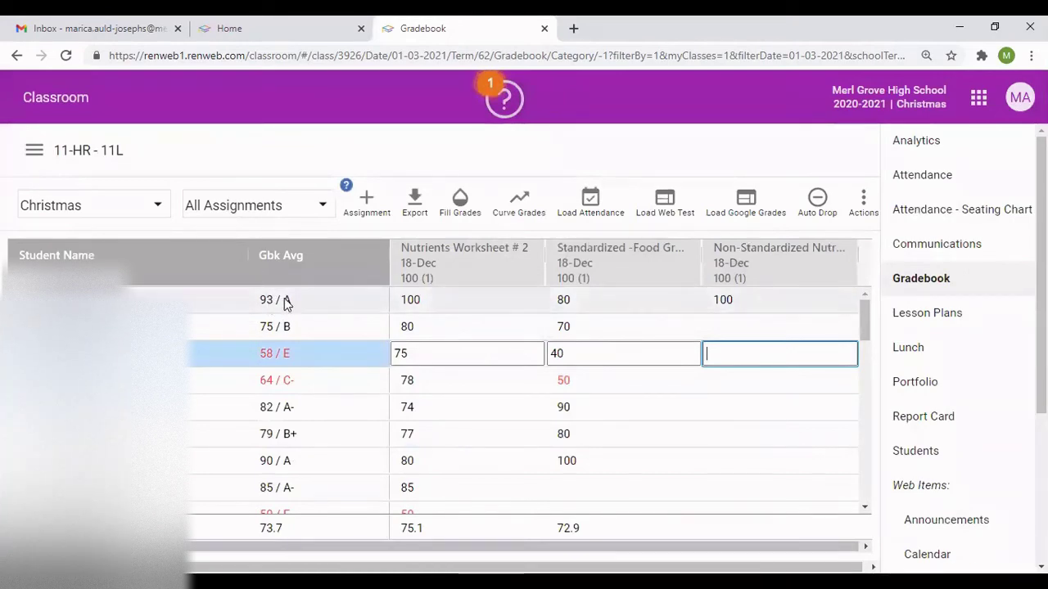
left_click(724, 326)
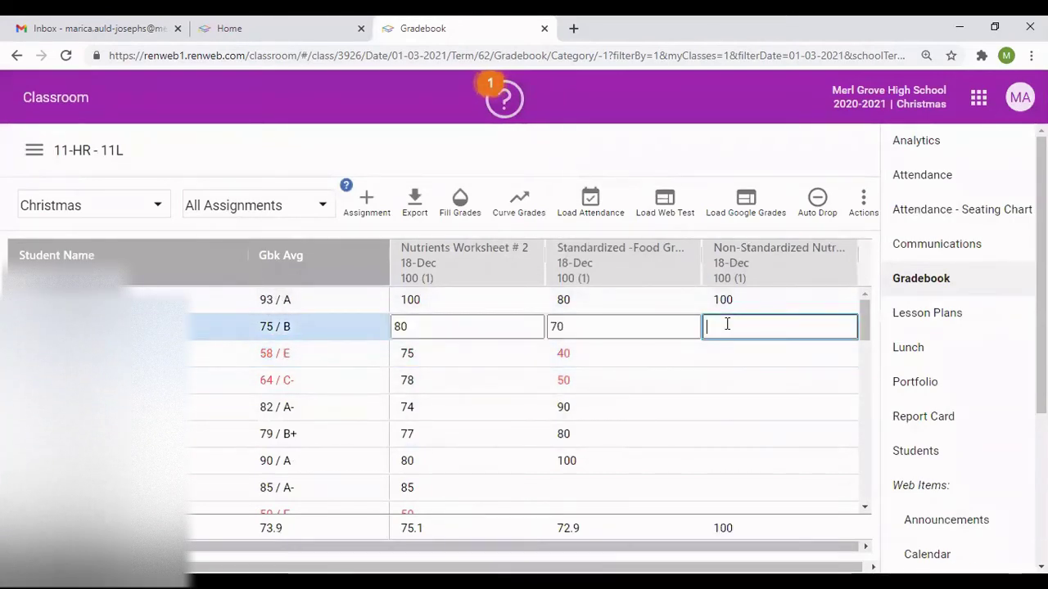
type("500")
key("BackSpace")
left_click(739, 434)
left_click(732, 352)
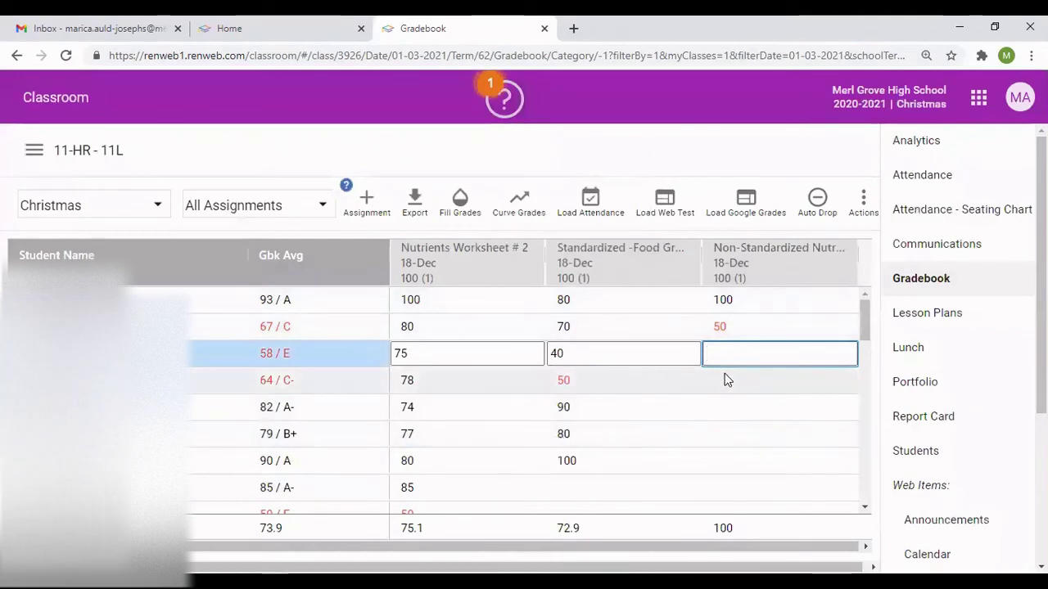
type("80")
Step: Enter Non-Standardized Nutrients Worksheet grades of 90, 70, 80 and 90 for the fourth to seventh students
left_click(730, 403)
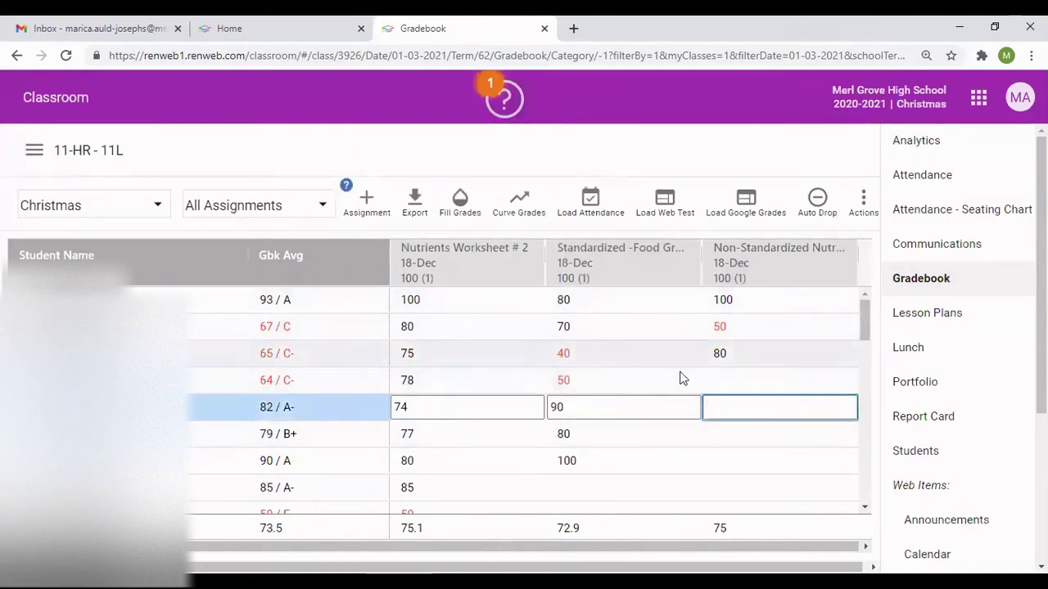
left_click(740, 380)
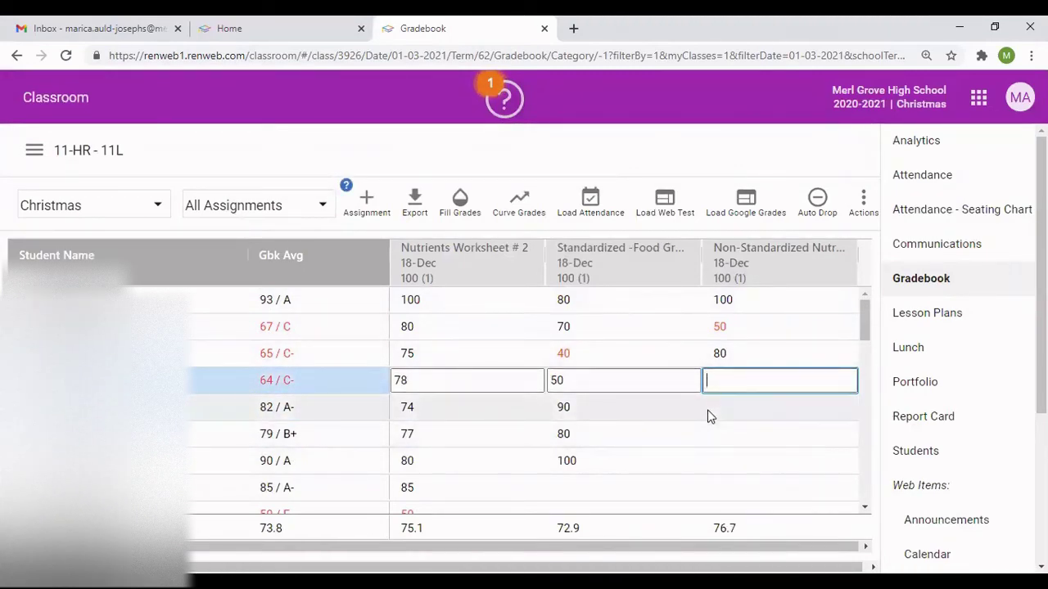
left_click(705, 436)
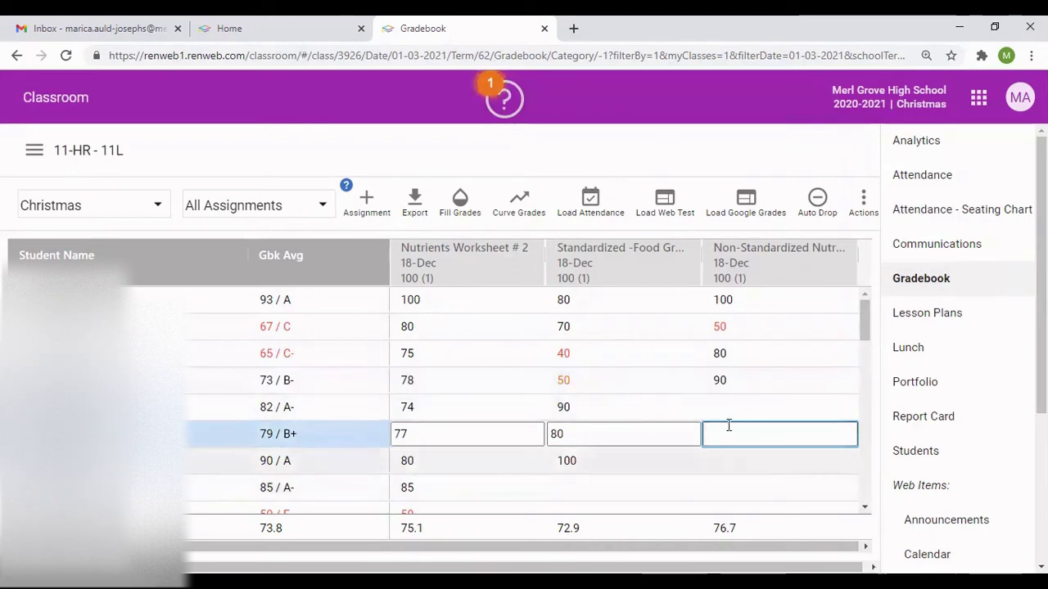
left_click(732, 409)
type("70")
left_click(726, 455)
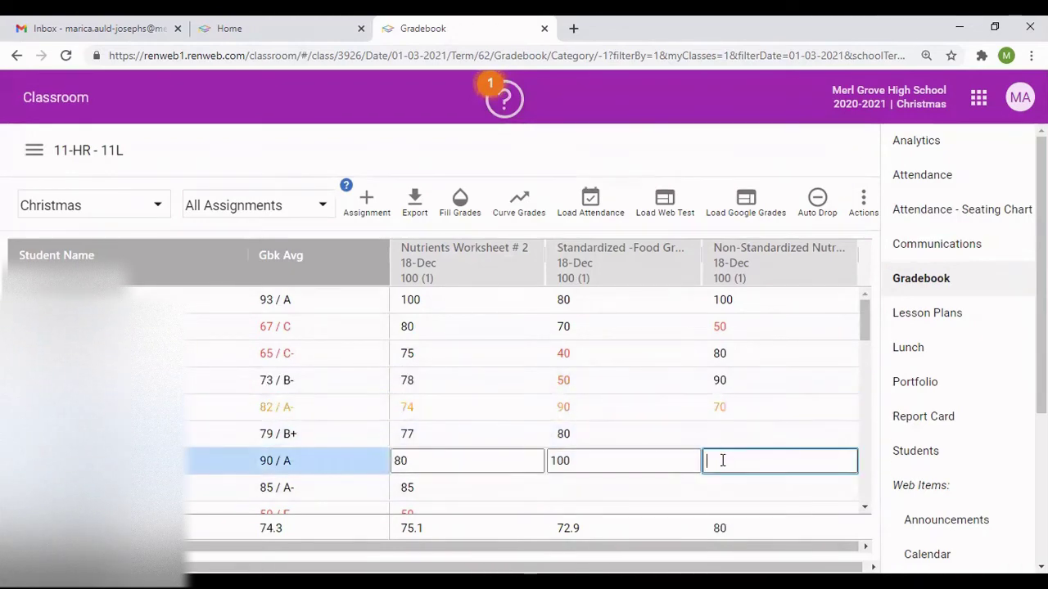
left_click(723, 434)
type("80")
left_click(720, 459)
type("90")
Step: Grade the eighth student 80 in both the Standardized -Food Group and Non-Standardized Nutrients worksheets
left_click(720, 487)
type("80")
left_click(732, 488)
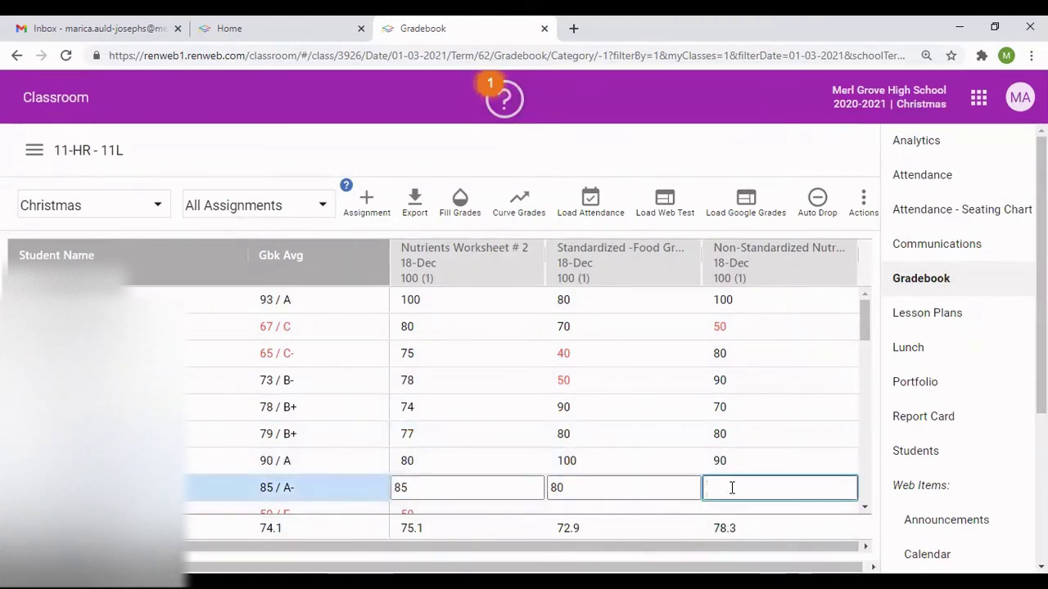
type("80")
Step: Enter a Standardized -Food Group Worksheet grade of 50 for the ninth student
left_click(608, 509)
scroll(608, 499, "down", 4)
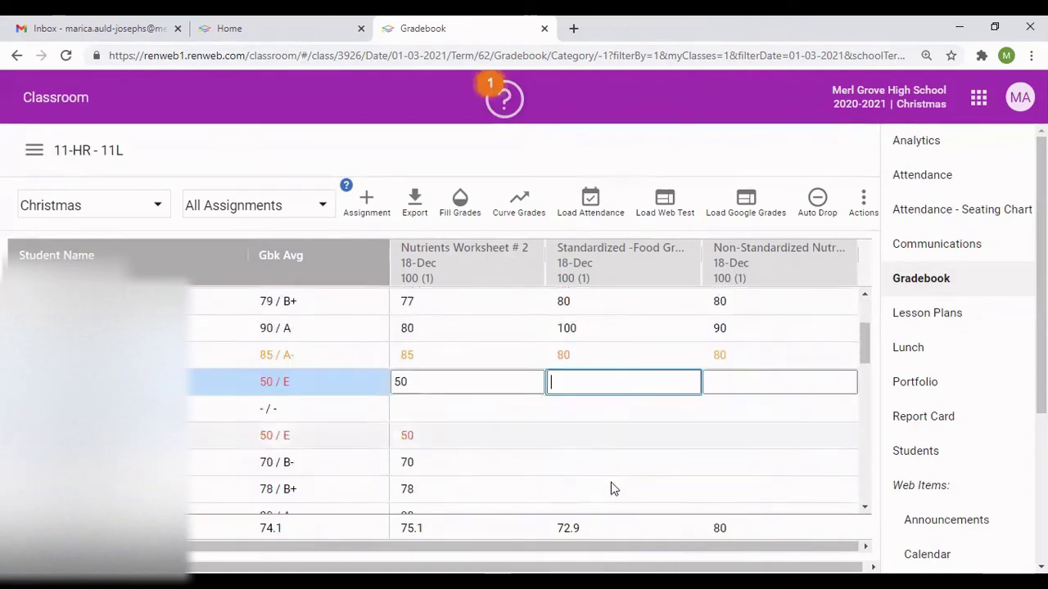
scroll(598, 410, "up", 1)
type("50")
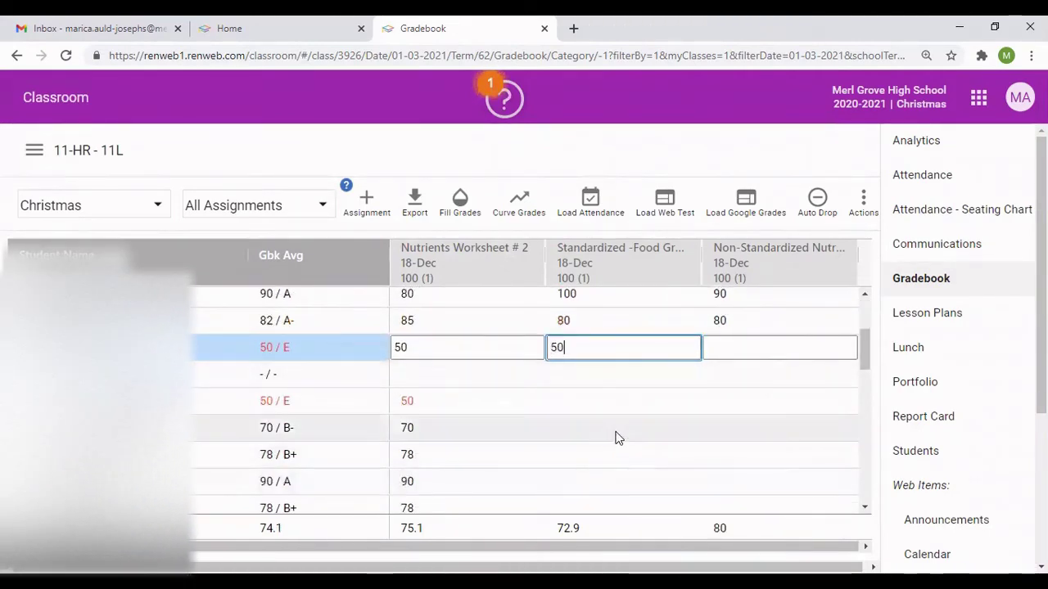
Step: Enter a Non-Standardized Nutrients Worksheet grade of 50 for the ninth student
left_click(615, 433)
left_click(612, 397)
left_click(628, 373)
left_click(735, 352)
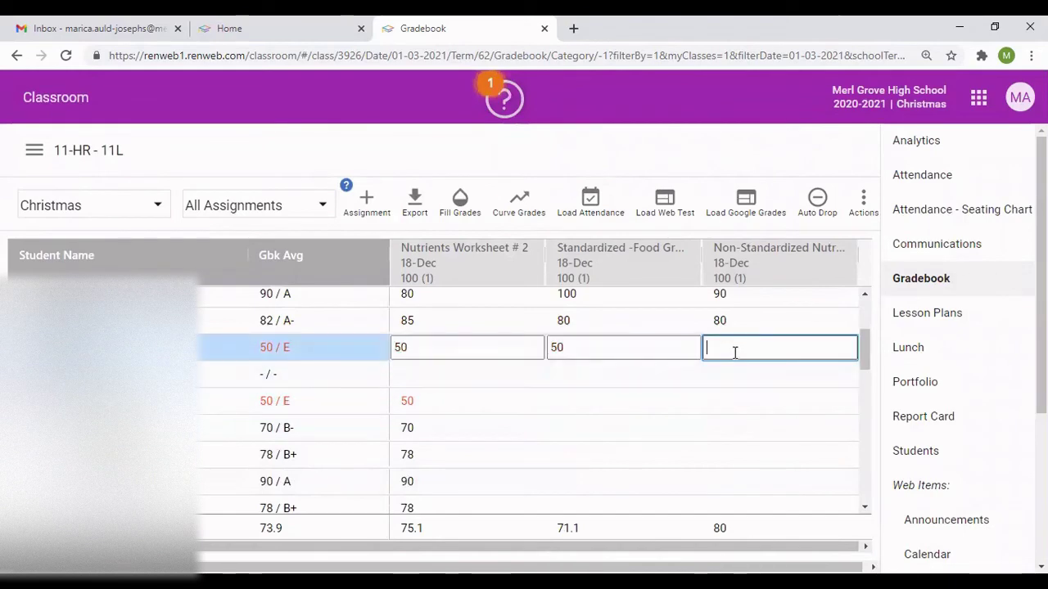
type("50")
left_click(725, 417)
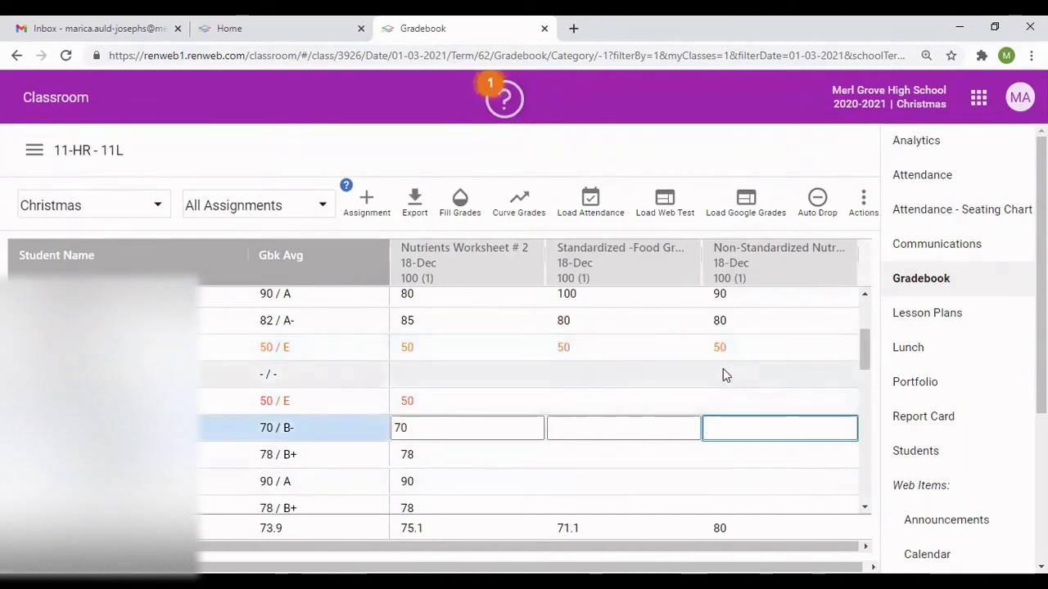
Step: Enter a Non-Standardized Nutrients Worksheet grade of 0 for the ungraded tenth student and clear it again
left_click(725, 379)
type("0")
left_click(716, 419)
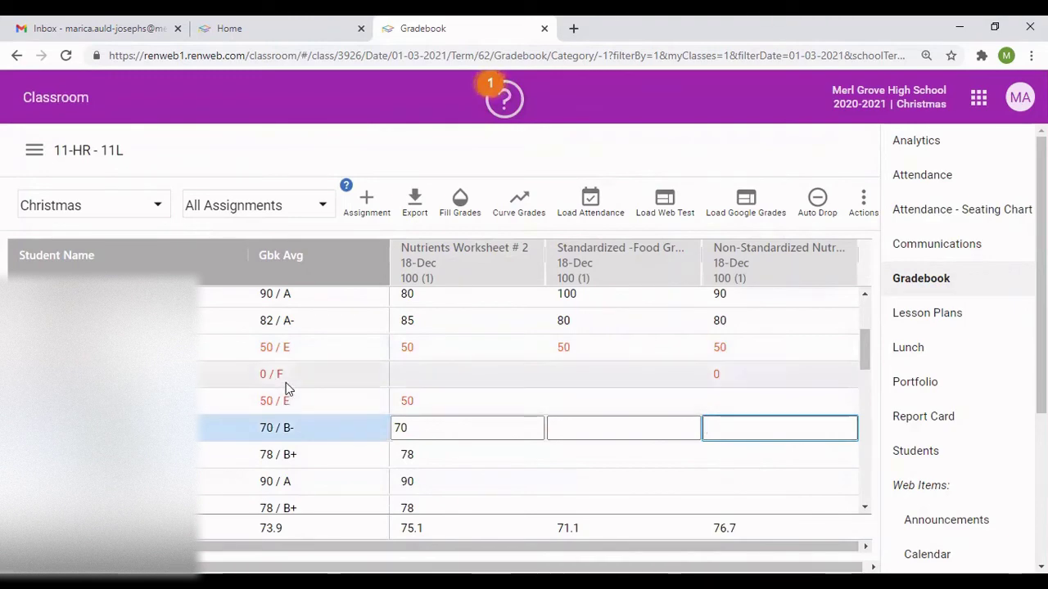
left_click(734, 375)
left_click(755, 474)
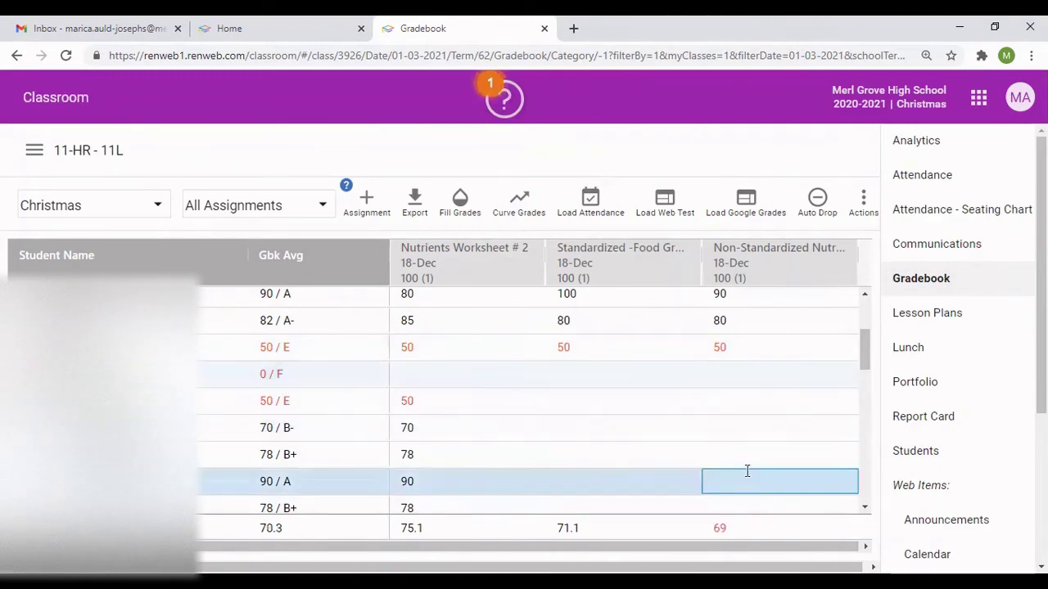
Step: Enter a Non-Standardized Nutrients Worksheet grade of 50 for both the eleventh and twelfth students
left_click(725, 407)
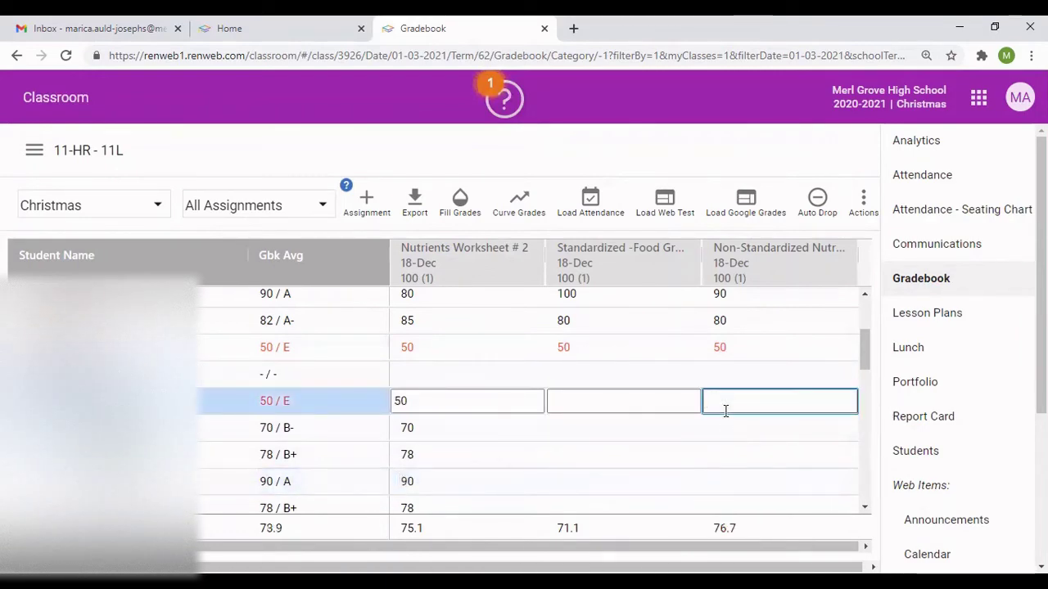
type("50")
left_click(725, 435)
type("50")
Step: Enter Standardized -Food Group Worksheet grades of 50 for the eleventh student and 4 for the twelfth
left_click(574, 403)
type("50")
left_click(568, 430)
type("4")
key("Return")
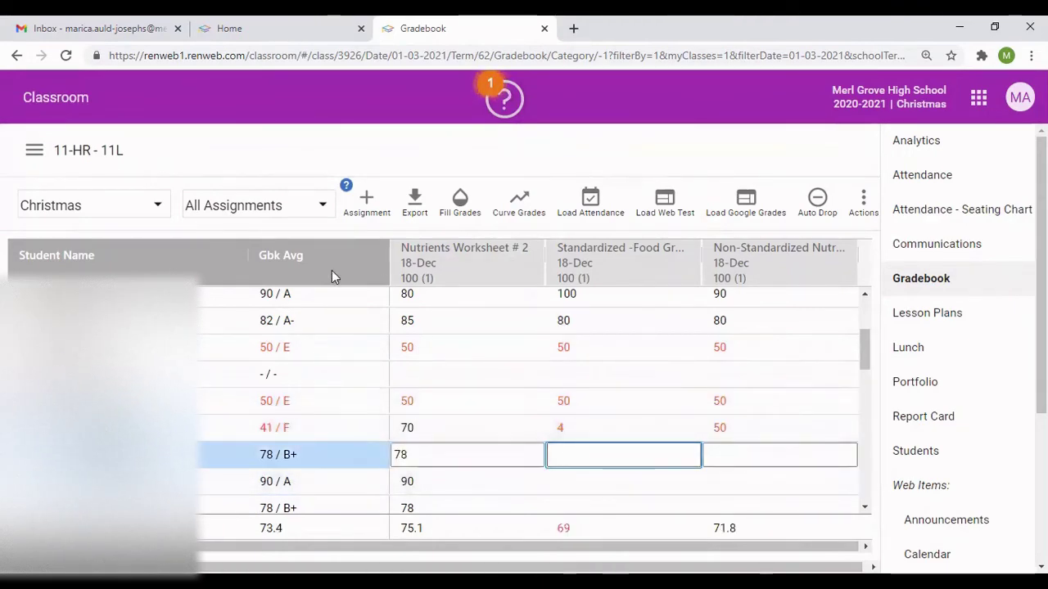
Step: Review the gradebook by the CW / HW, Exam and Test 1 categories, and return to the All Assignments view
left_click(324, 211)
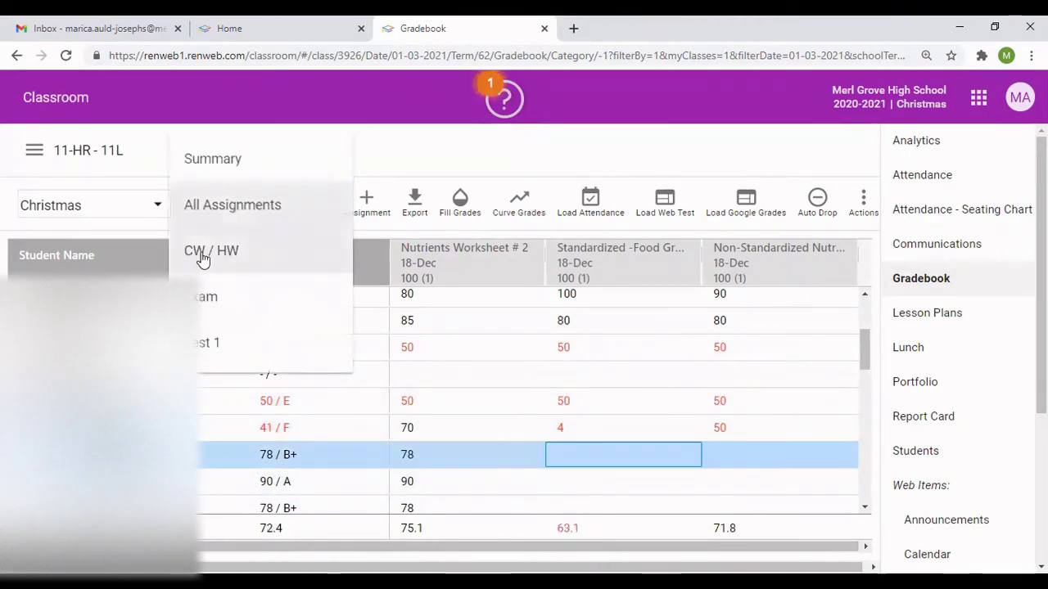
left_click(221, 254)
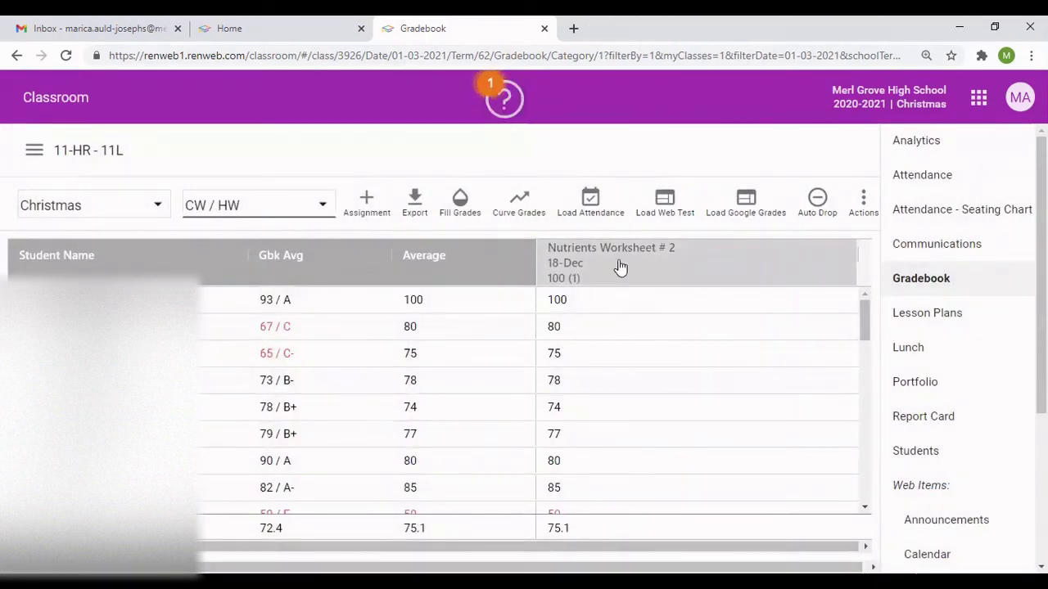
left_click(321, 212)
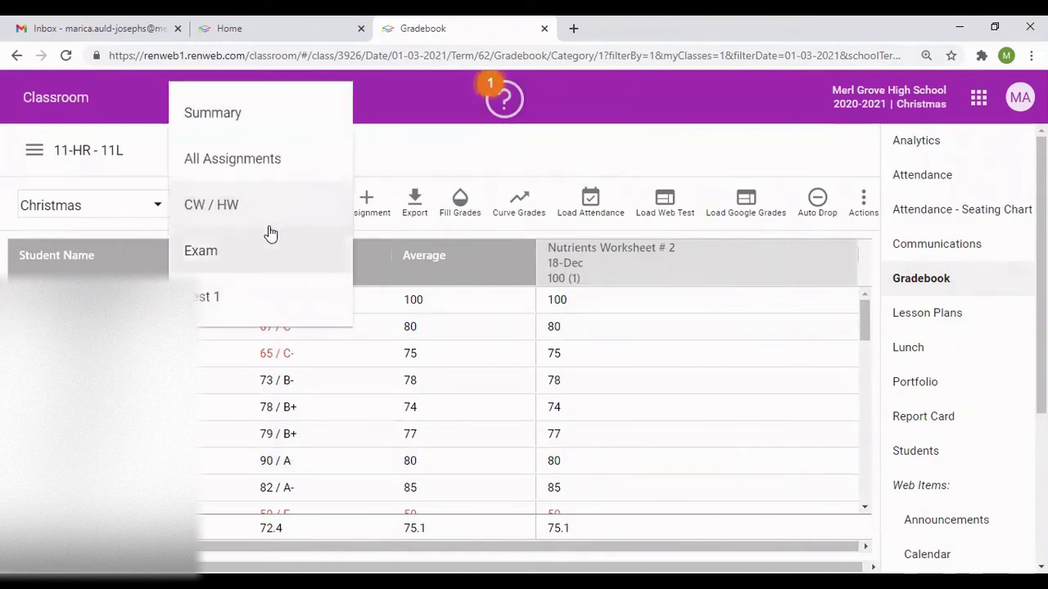
left_click(271, 236)
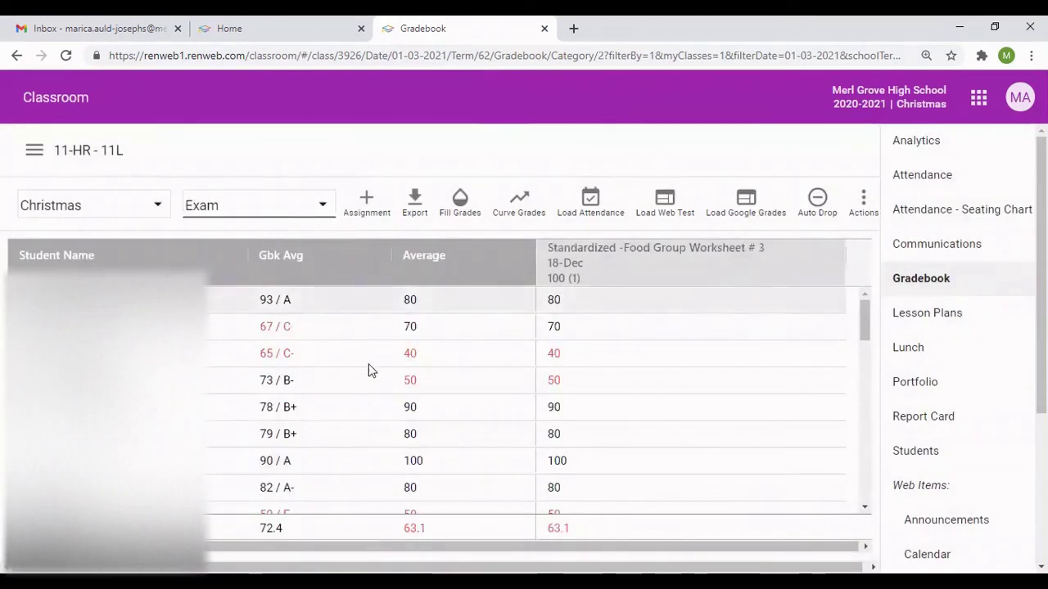
left_click(325, 204)
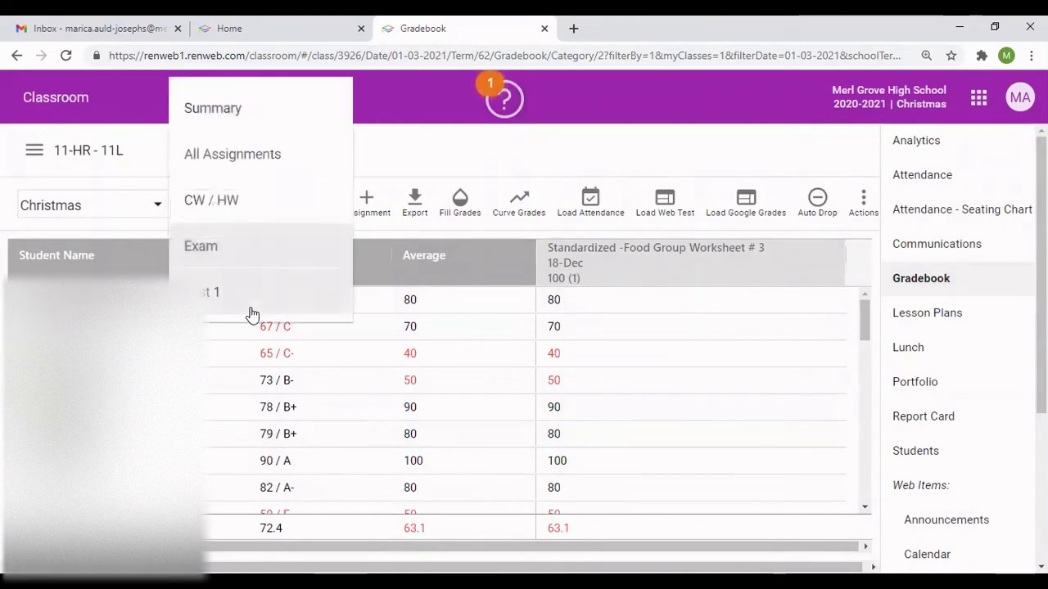
left_click(209, 296)
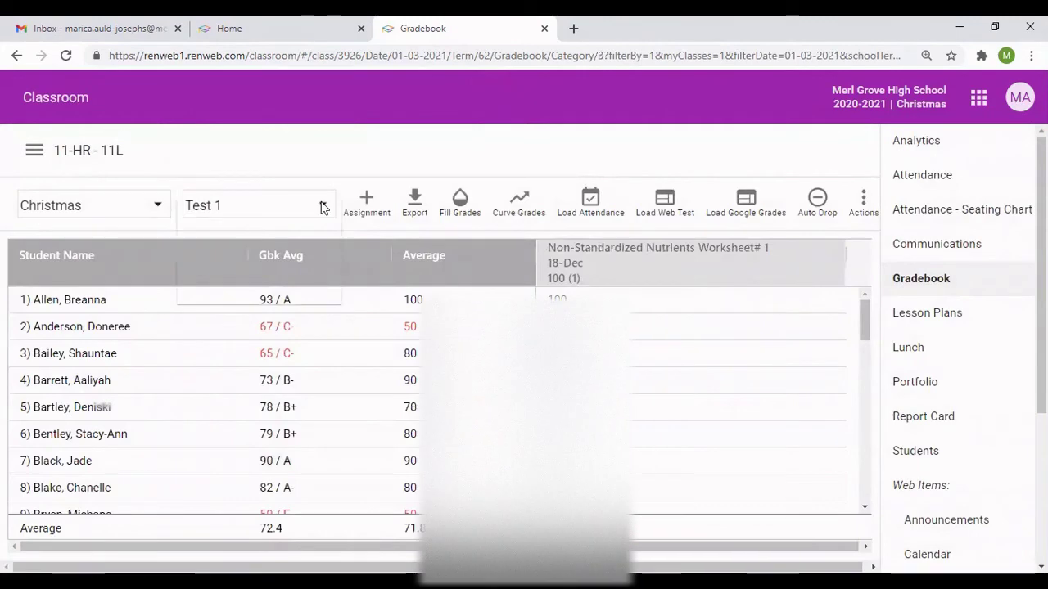
left_click(322, 206)
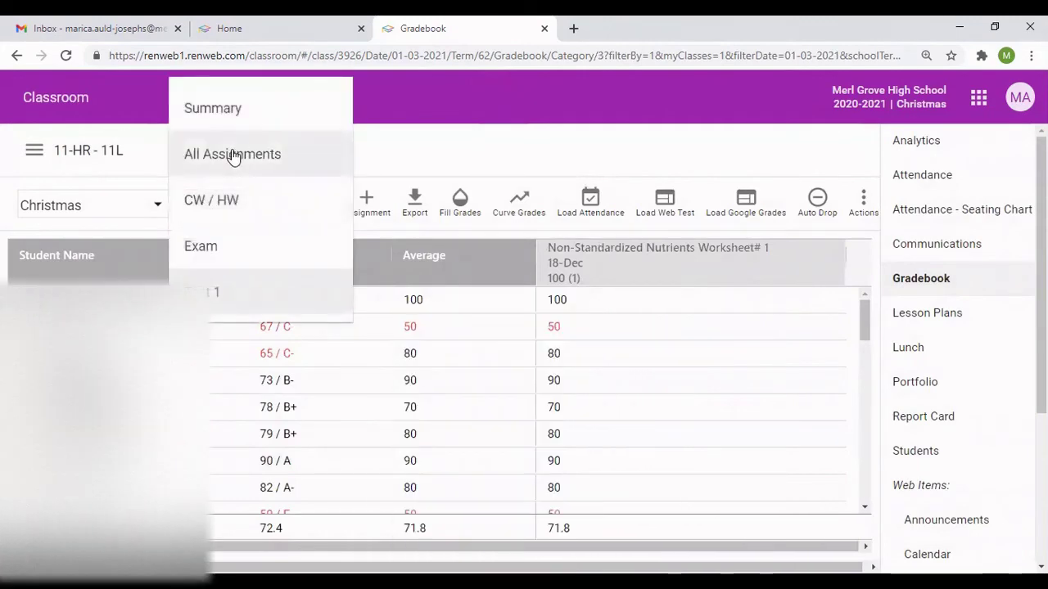
left_click(228, 157)
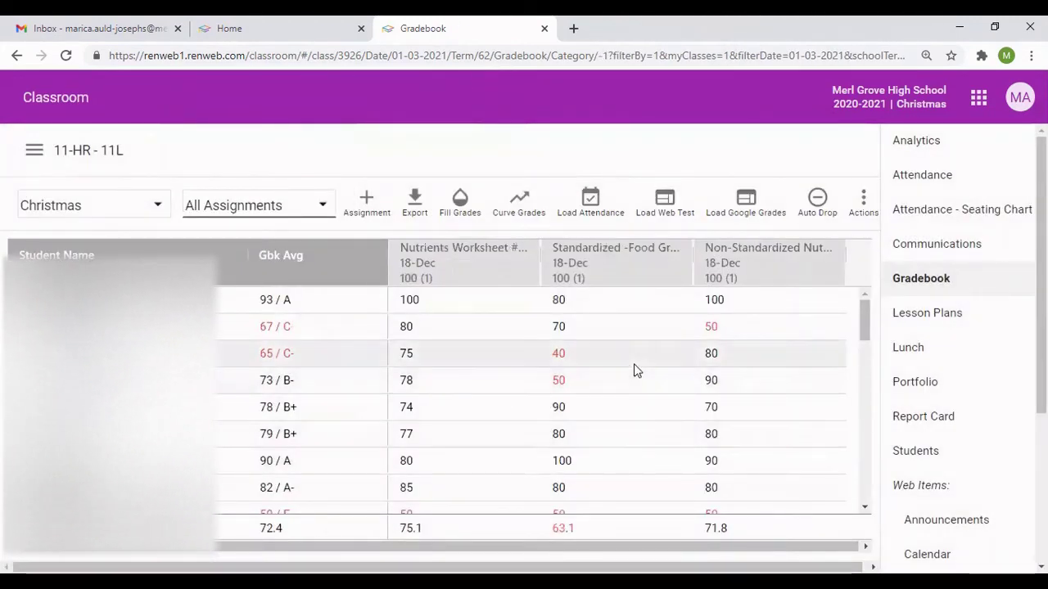
scroll(633, 367, "down", 5)
scroll(633, 367, "up", 5)
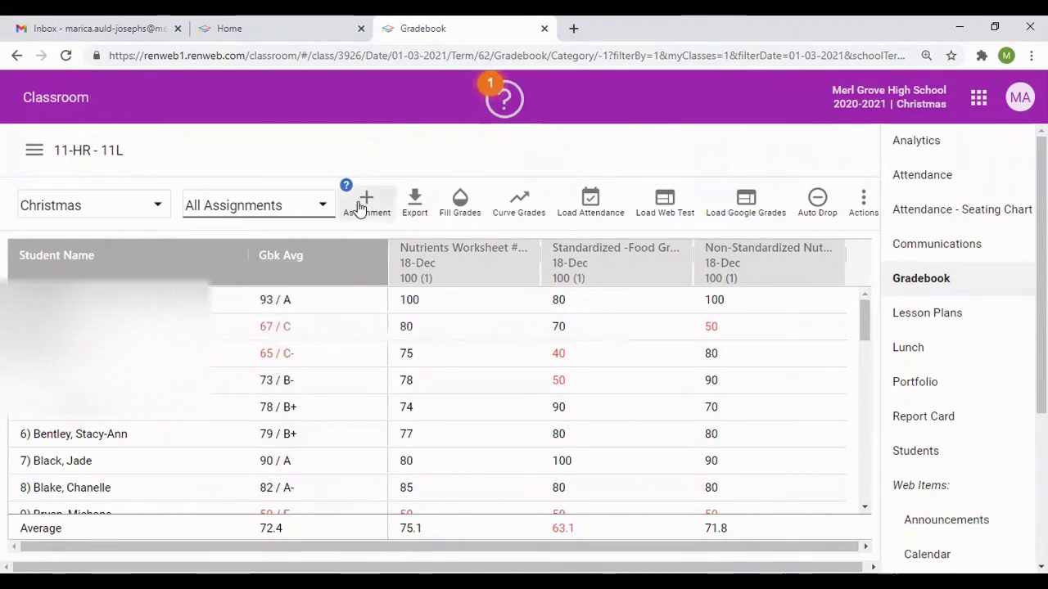
Step: Start a new assignment linked to the Google Classroom item Evening Registration (Dec 2, 2020), loading its details from Google Classroom
left_click(365, 200)
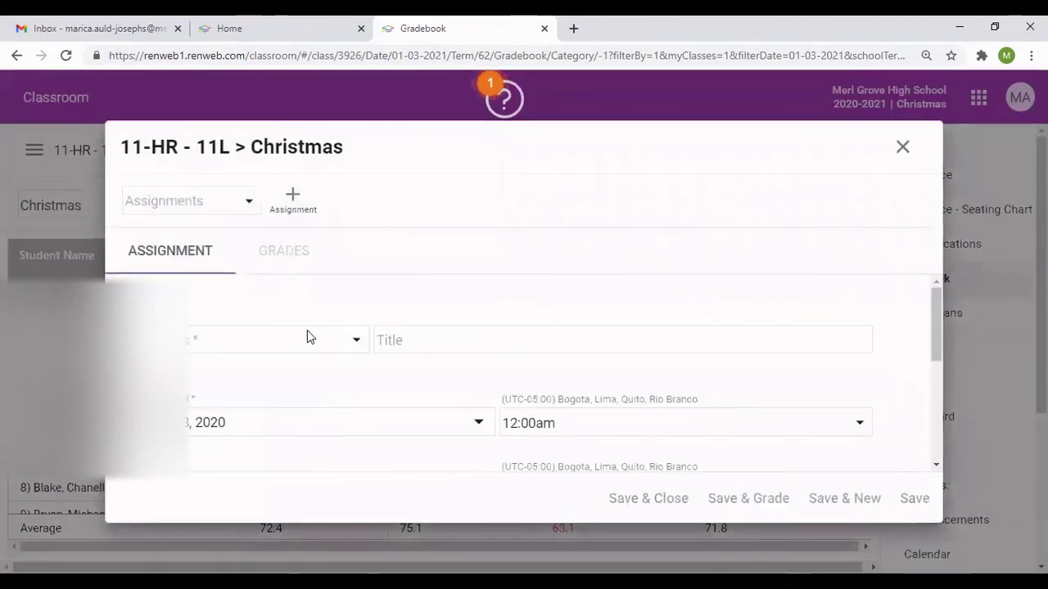
scroll(305, 354, "down", 10)
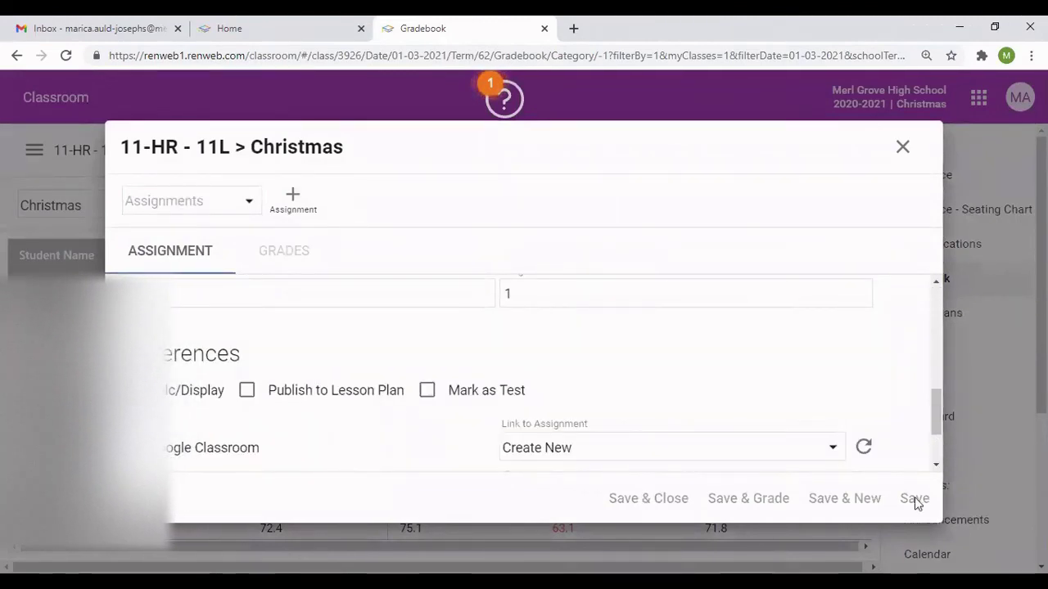
left_click(831, 453)
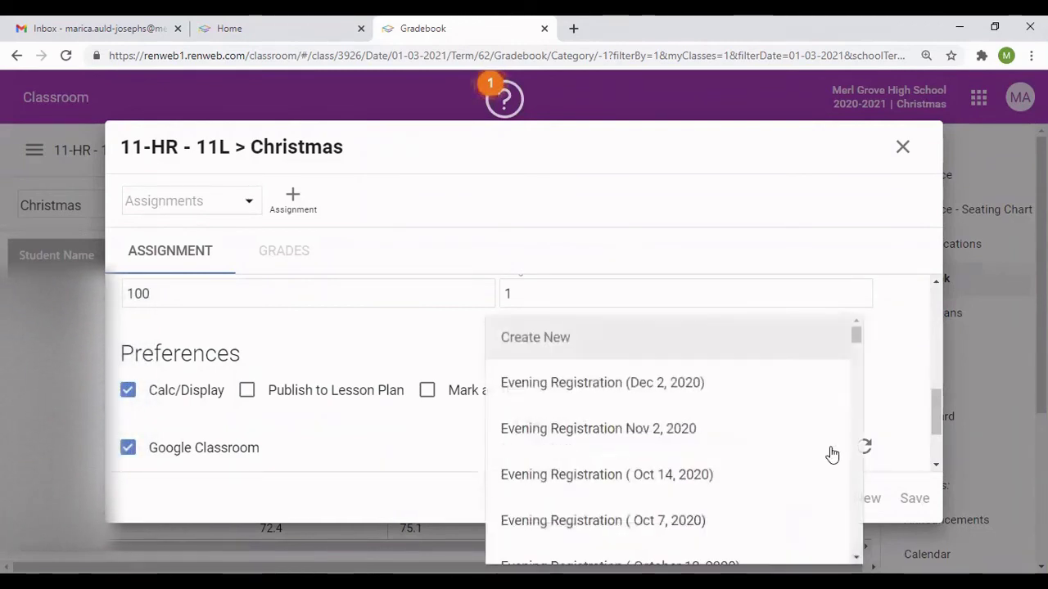
left_click(569, 390)
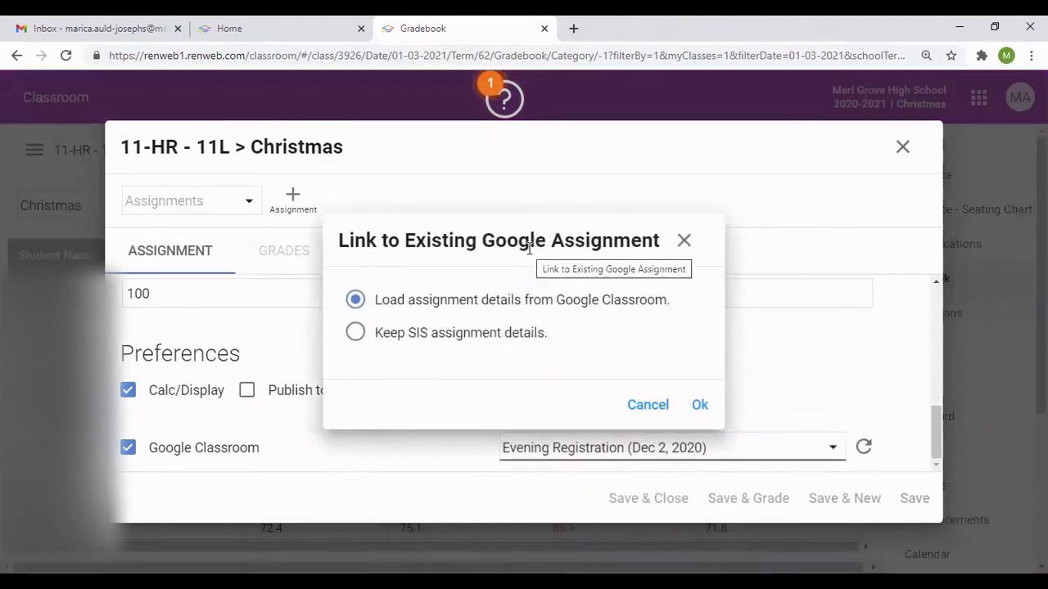
left_click(700, 407)
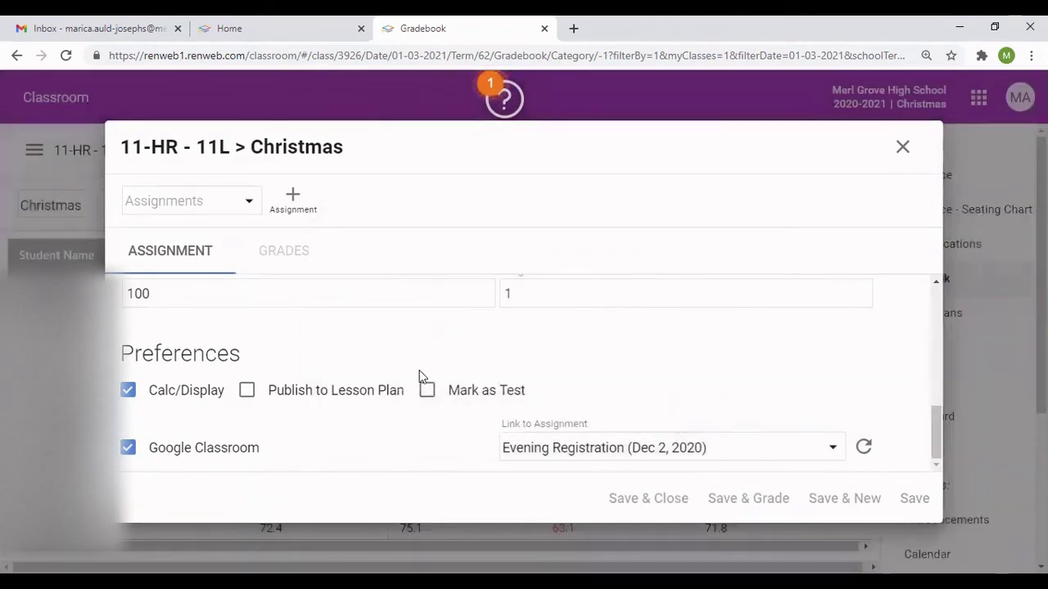
Step: Assign the Evening Registration assignment to the CW / HW category, and save and close it
scroll(385, 361, "up", 10)
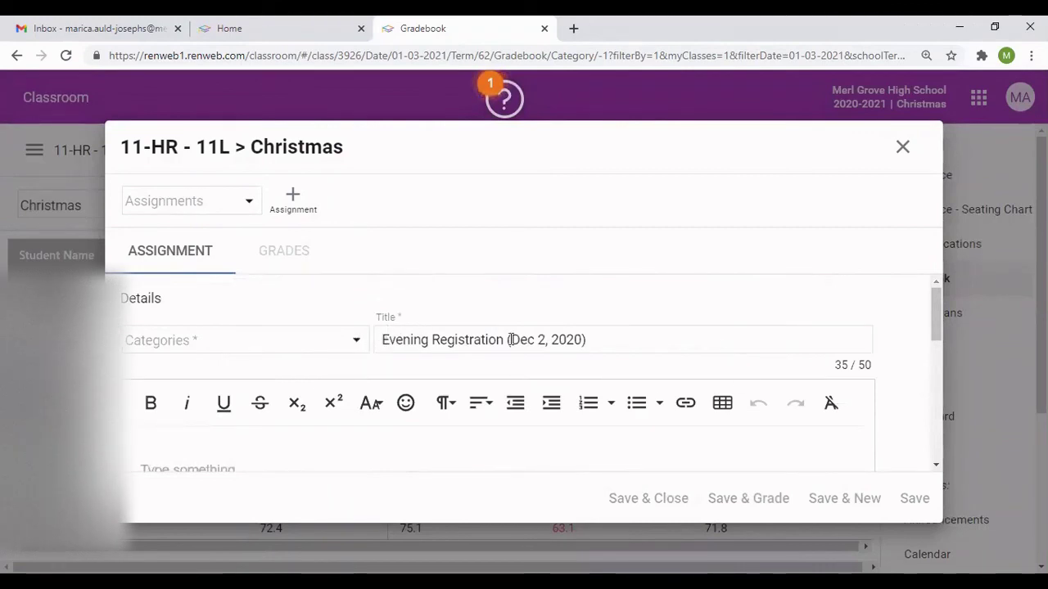
left_click(192, 350)
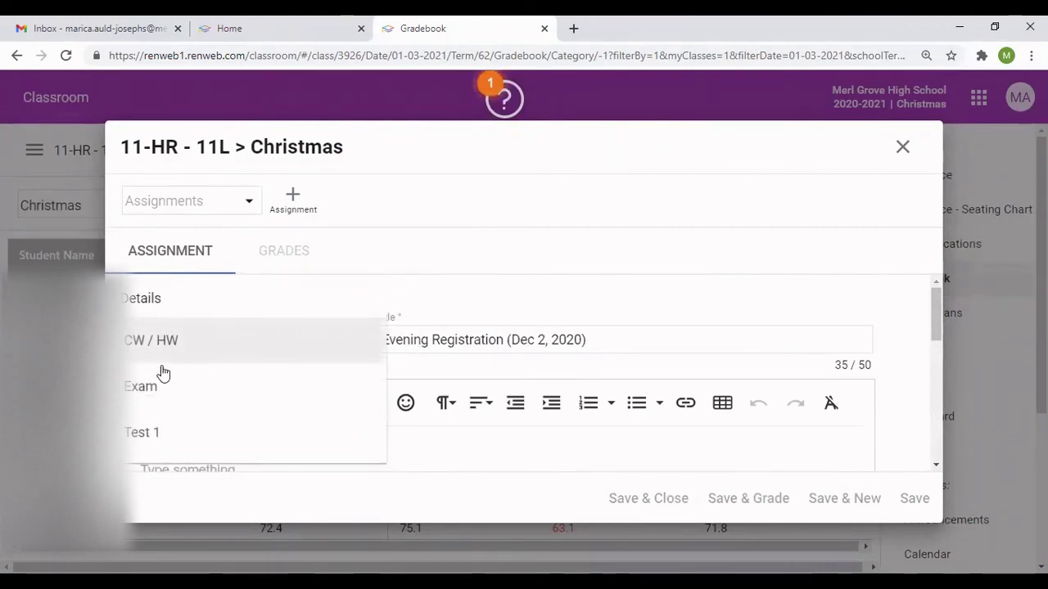
left_click(168, 341)
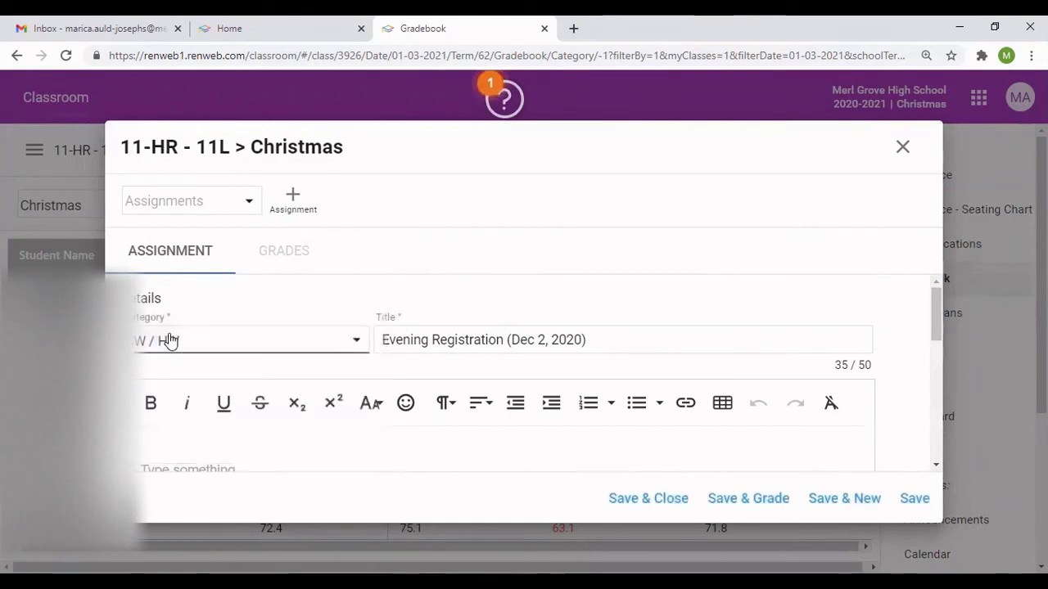
left_click(643, 500)
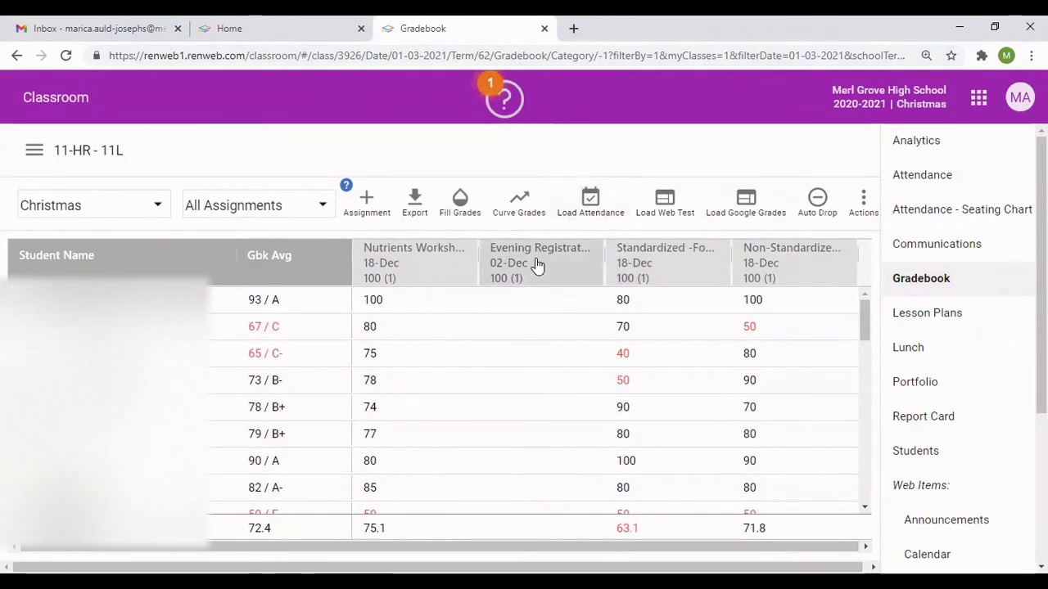
Step: Load the Evening Registration (Dec 2, 2020) grades from Google Classroom and check the grades in its column
left_click(754, 207)
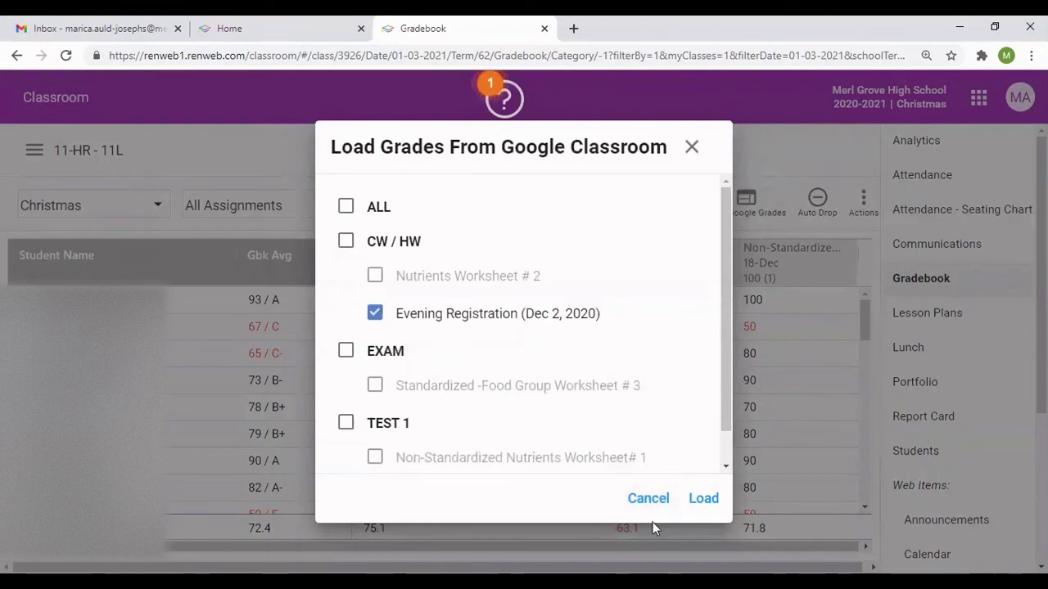
left_click(698, 499)
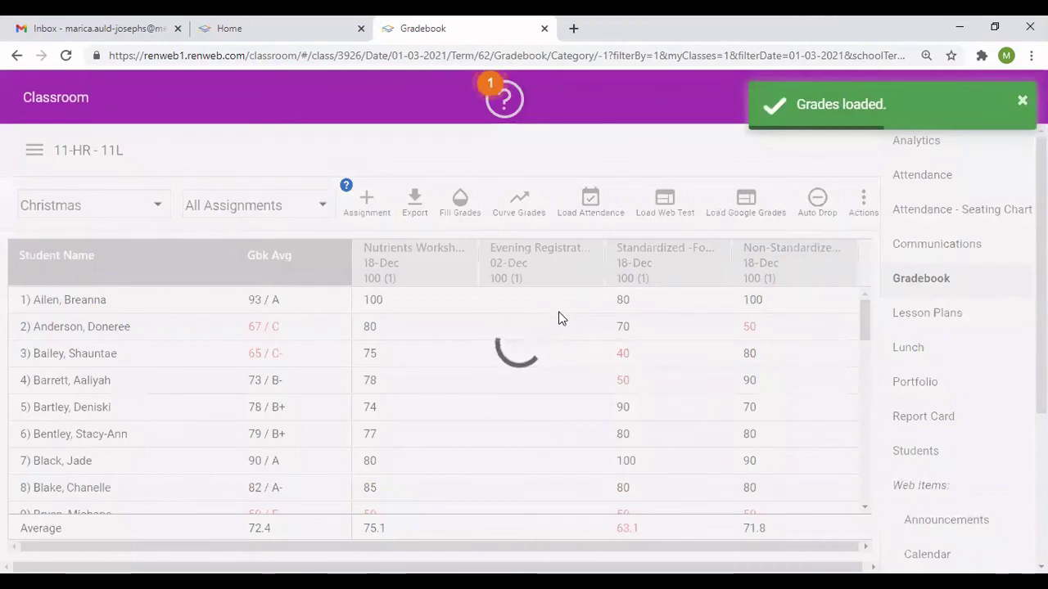
scroll(523, 335, "down", 6)
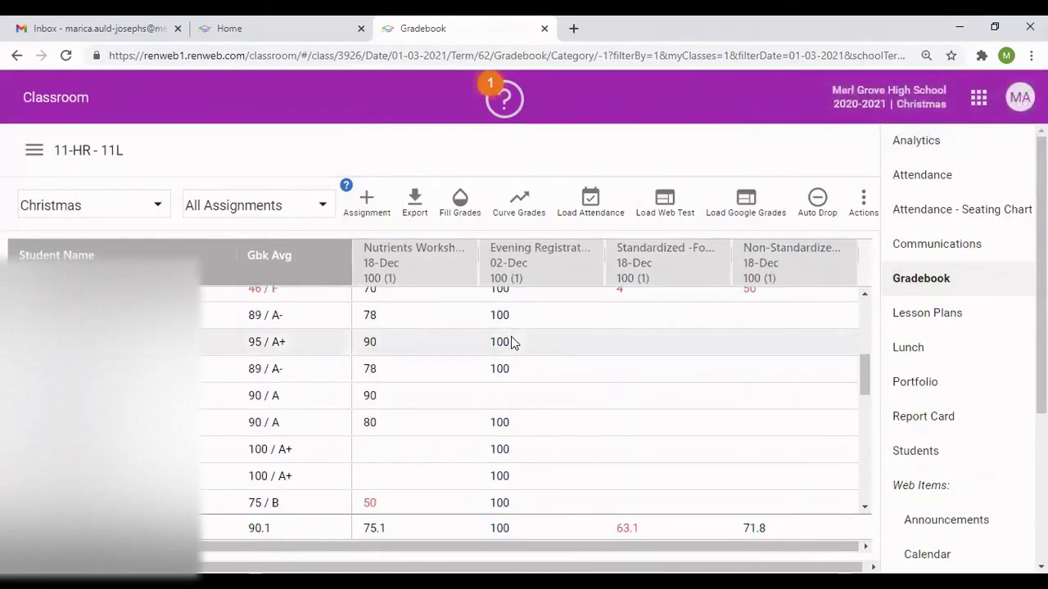
scroll(508, 356, "up", 6)
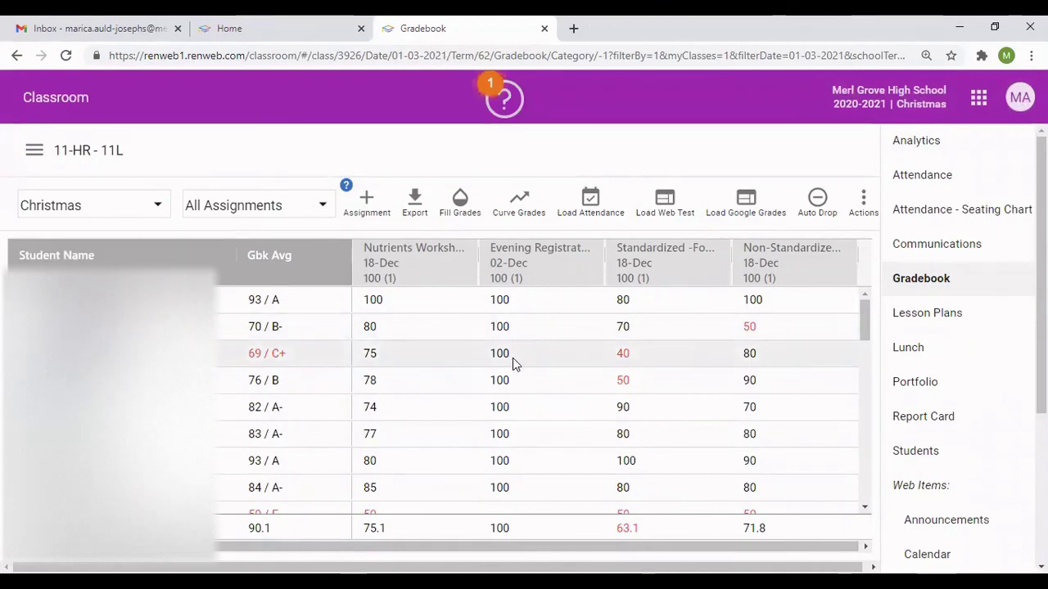
mouse_move(511, 360)
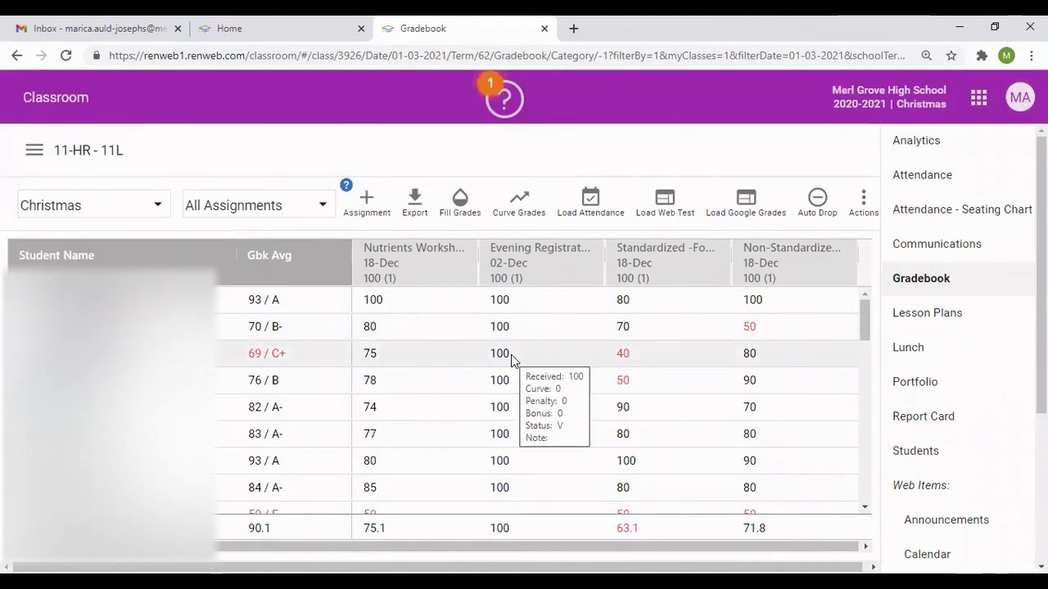